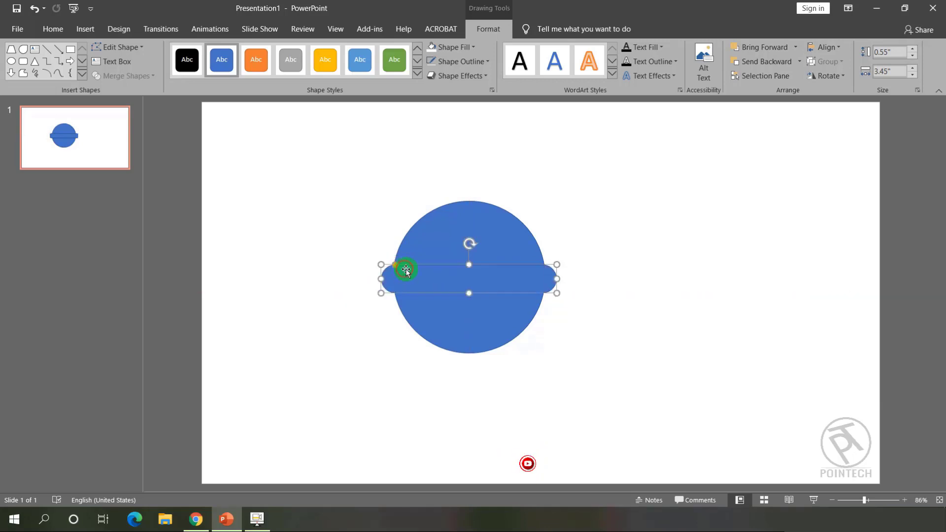
- Align the large circle and the rounded bar with each other, horizontally by center and vertically by middle
drag(335, 191, 600, 370)
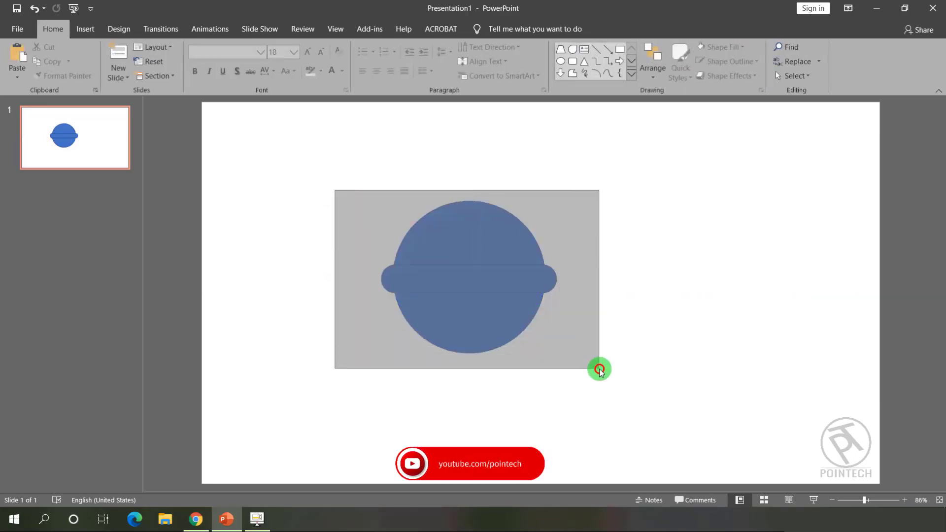
click(829, 48)
click(829, 48)
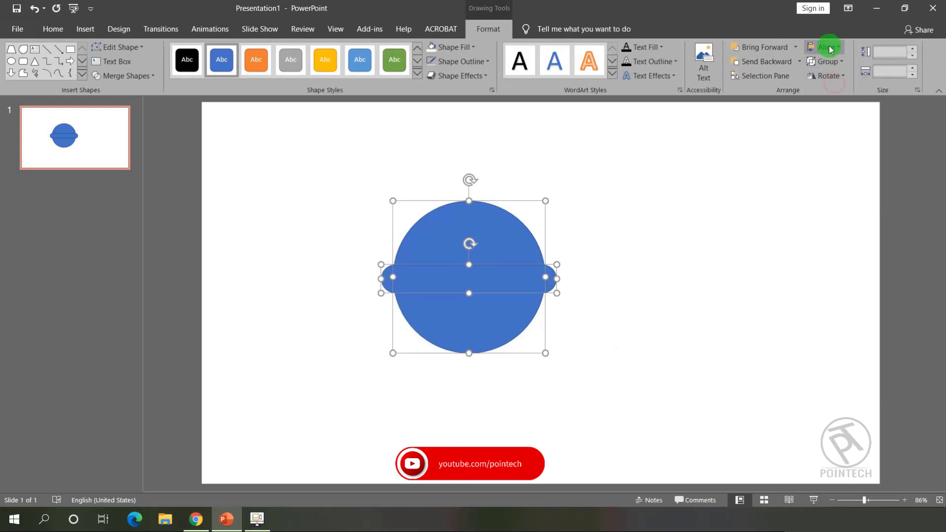
click(830, 47)
click(823, 123)
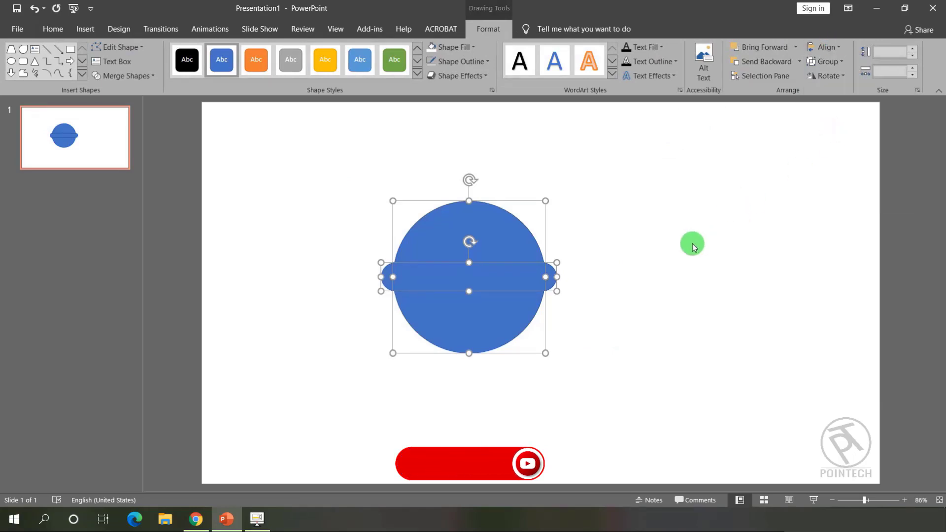
click(597, 175)
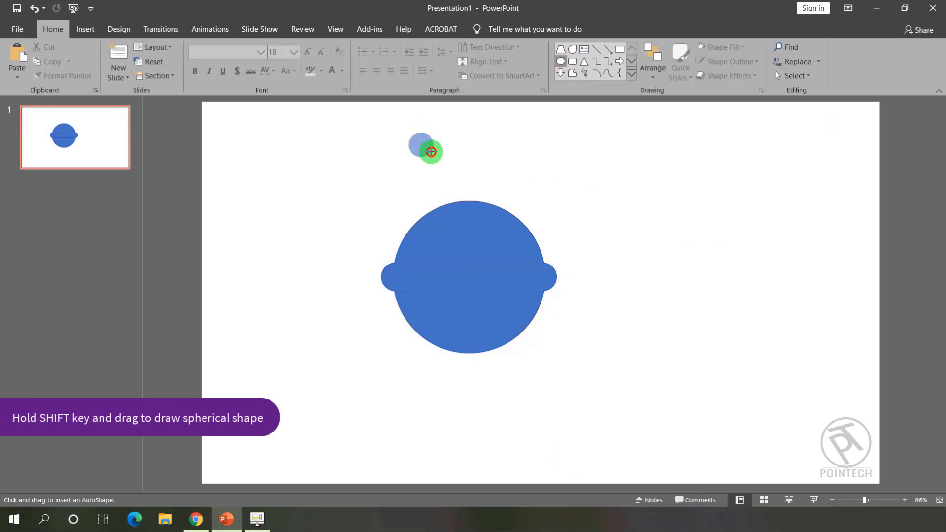
- Draw a small circle about 0.39" across above the large circle and place two copies beside it in an evenly spaced row
drag(428, 147, 427, 146)
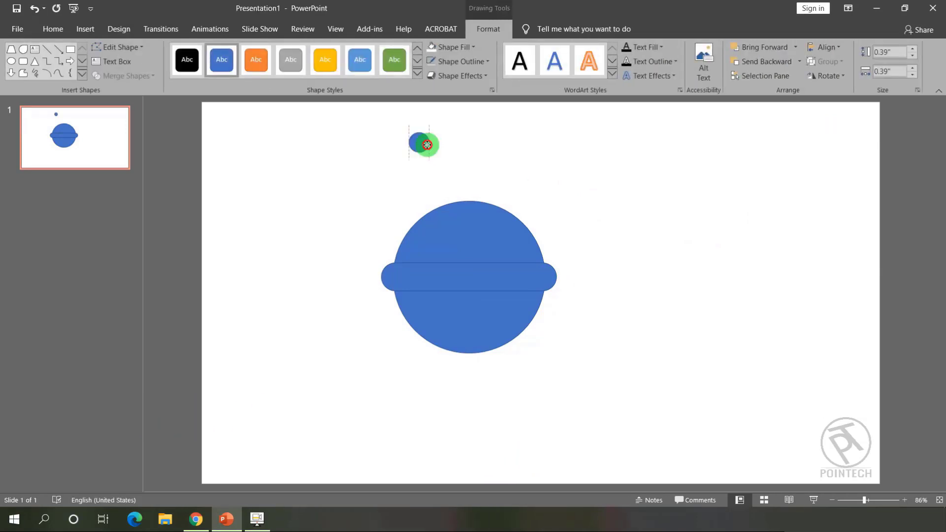
right_click(417, 144)
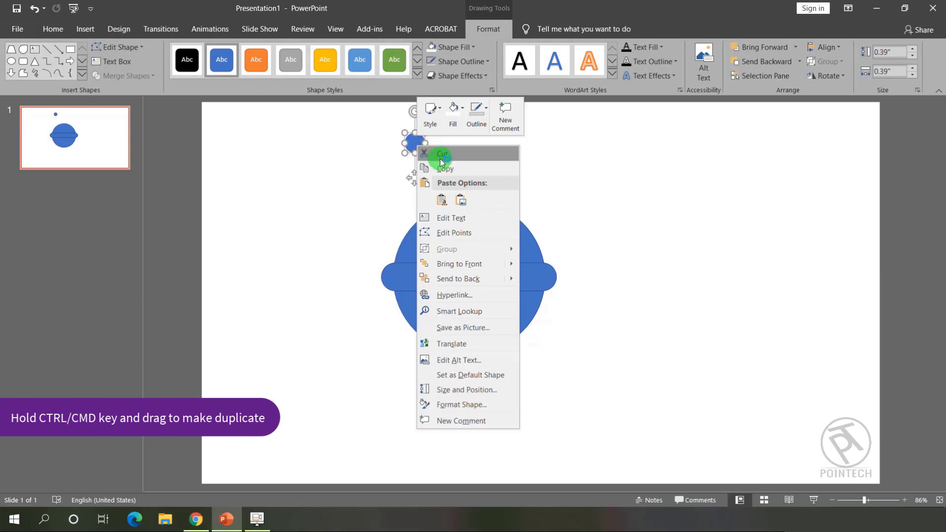
click(445, 171)
right_click(451, 141)
click(469, 169)
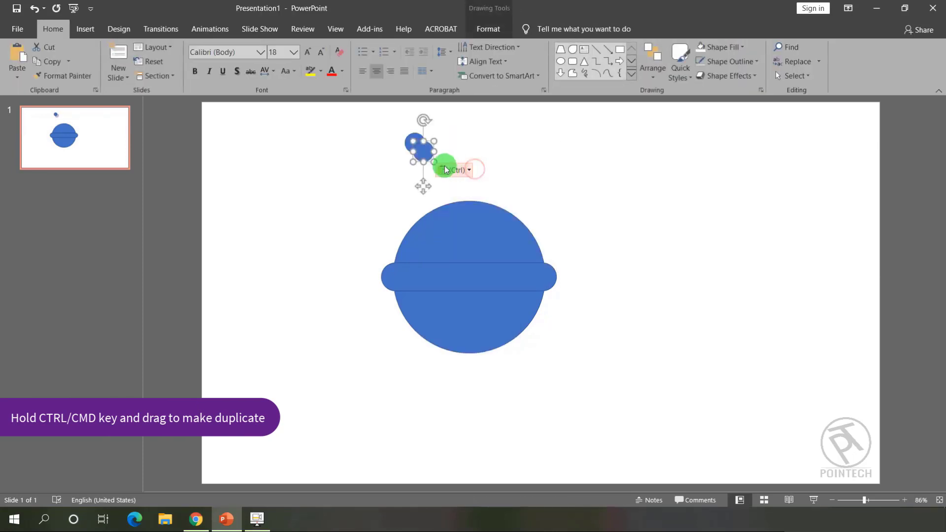
drag(437, 149, 470, 143)
right_click(519, 152)
click(543, 179)
- Remove the outline from the three small circles and fill them with white
drag(512, 175, 376, 116)
click(497, 33)
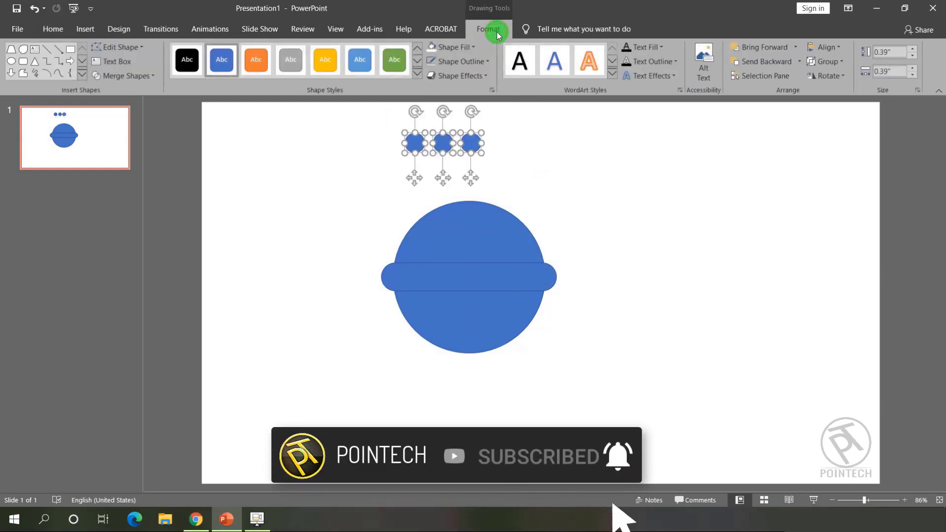
click(488, 63)
click(467, 175)
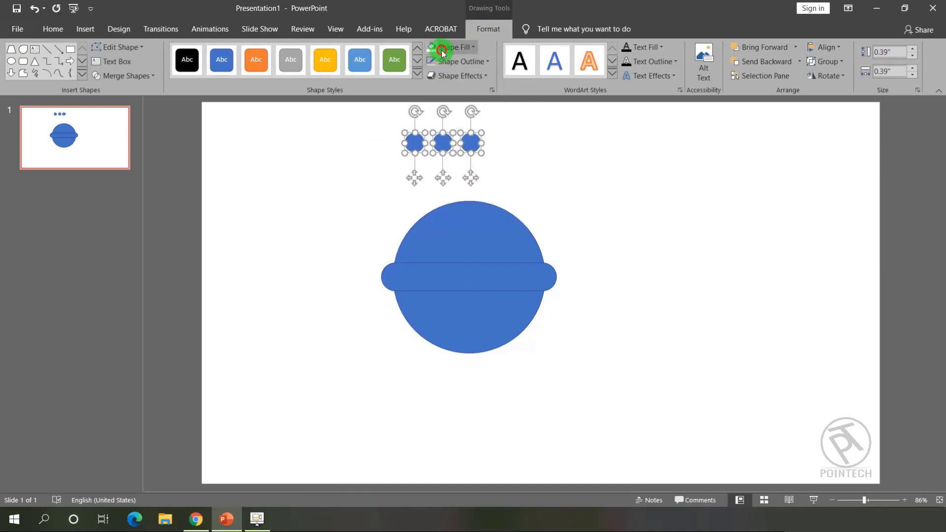
click(445, 46)
click(430, 89)
- Group the three white circles and move the group onto the upper part of the large circle
right_click(469, 143)
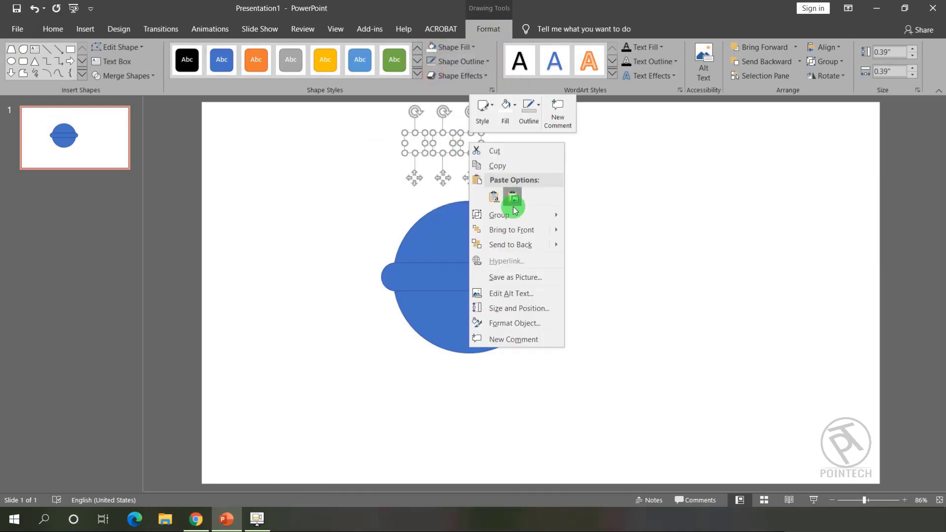
mouse_move(542, 213)
click(577, 217)
drag(441, 142, 467, 231)
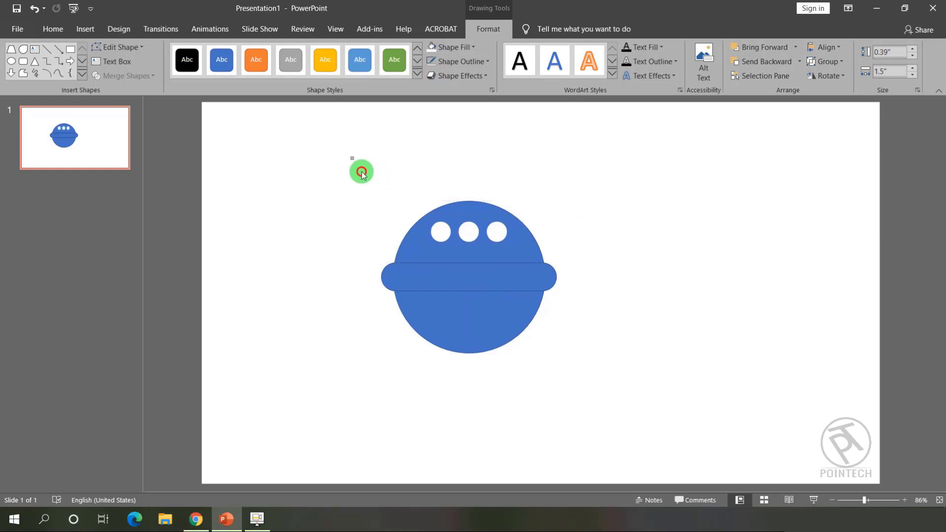
- Align the large circle, the rounded bar and the group of white dots to their common center
drag(359, 169, 585, 376)
click(832, 49)
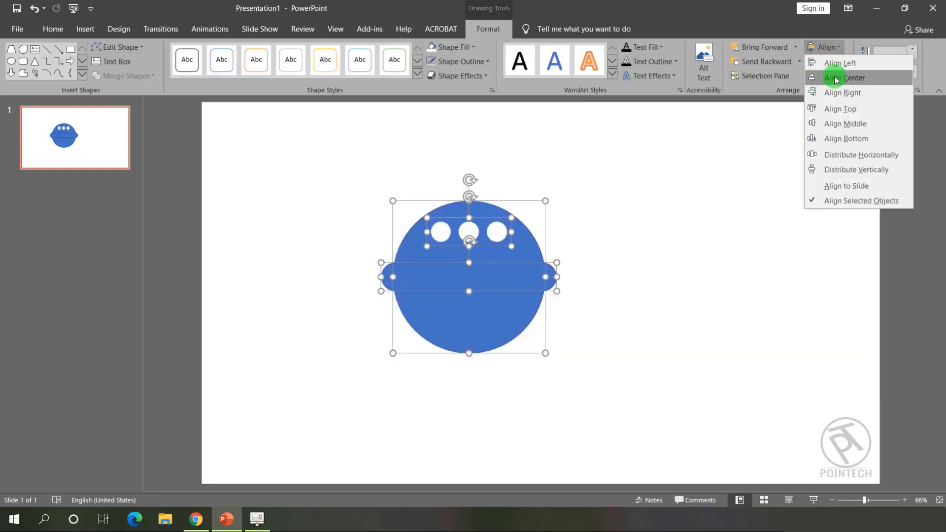
click(838, 76)
click(738, 205)
- Remove the outline from the rounded bar and the large circle
click(528, 283)
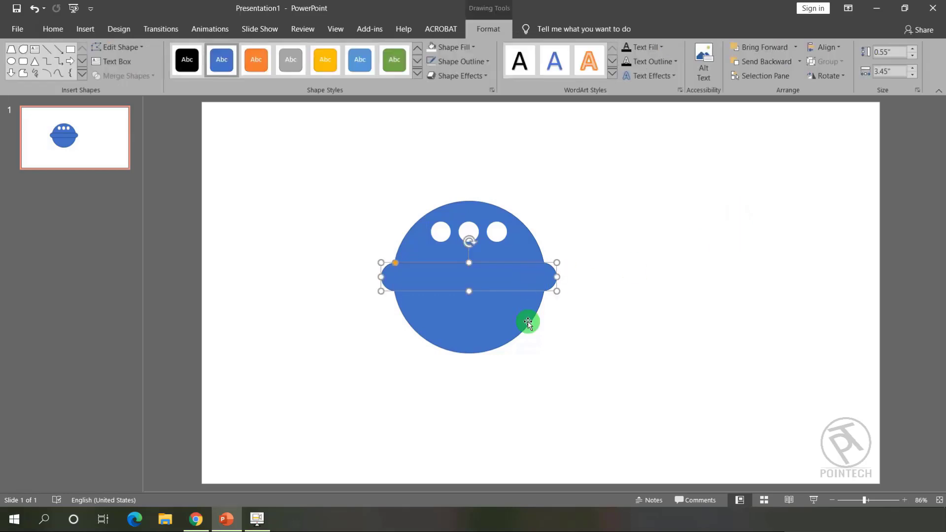
shift+click(527, 322)
click(472, 62)
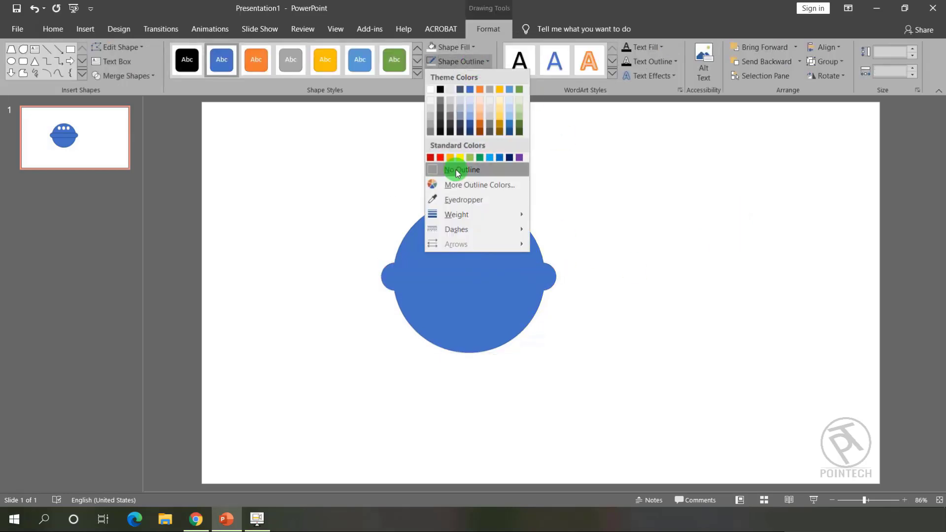
click(456, 164)
click(669, 183)
- Give the rounded bar a white outline with a weight of 4½ pt
click(538, 274)
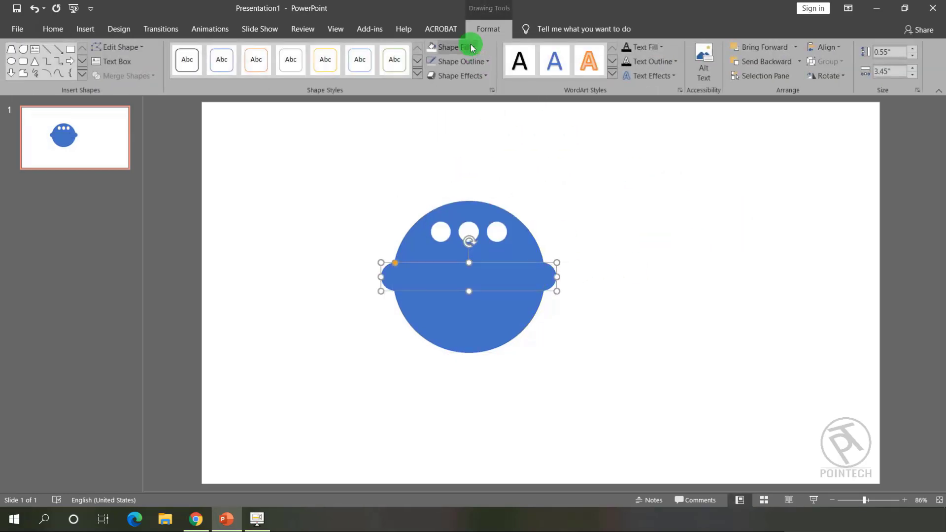
click(473, 45)
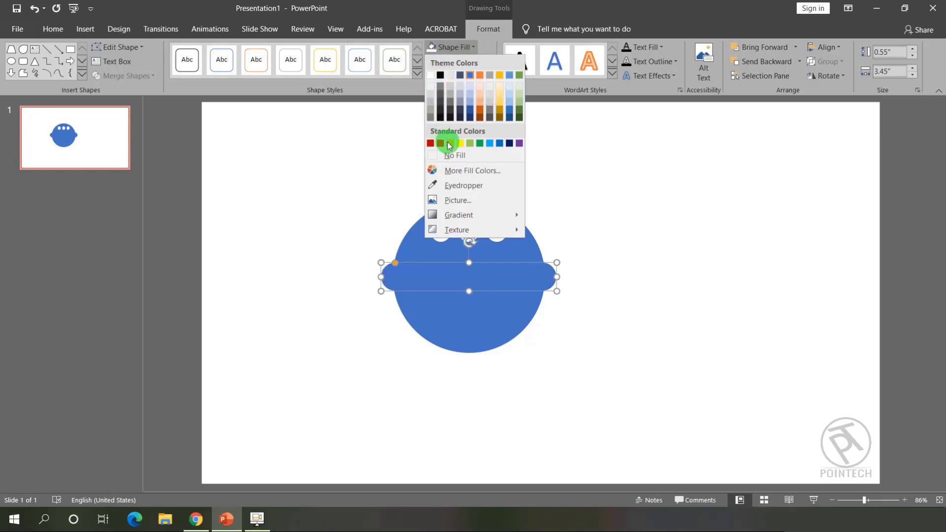
click(591, 138)
click(478, 61)
click(430, 95)
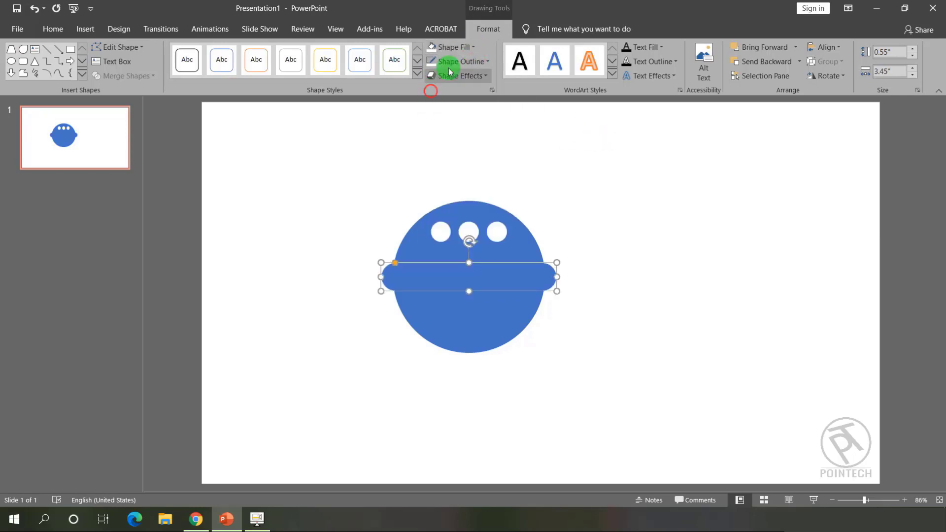
click(461, 62)
mouse_move(498, 213)
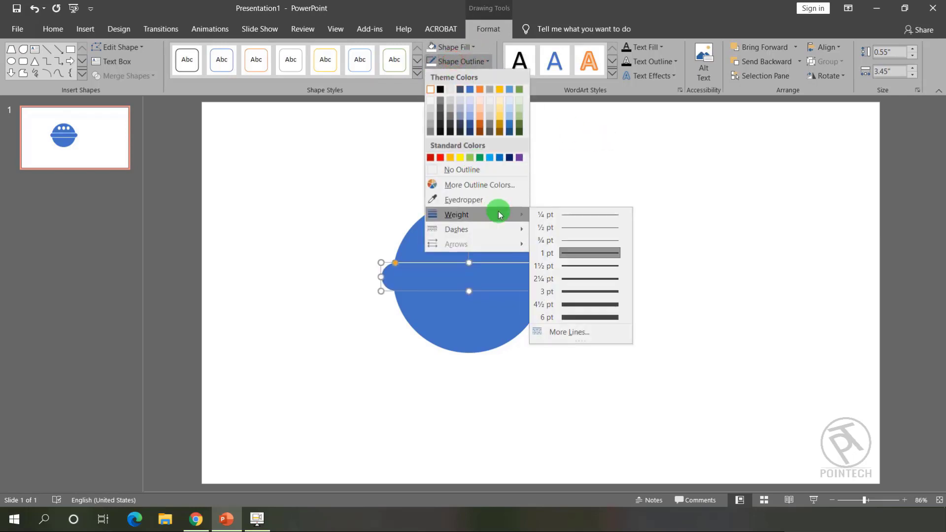
click(592, 307)
click(620, 329)
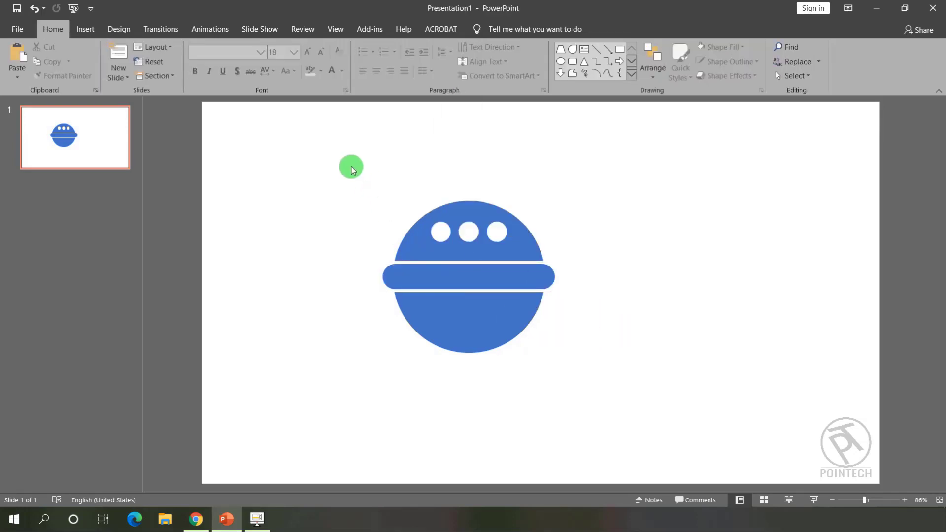
- Group the large circle, the rounded bar and the white dots into one burger object
drag(350, 168, 589, 392)
right_click(492, 338)
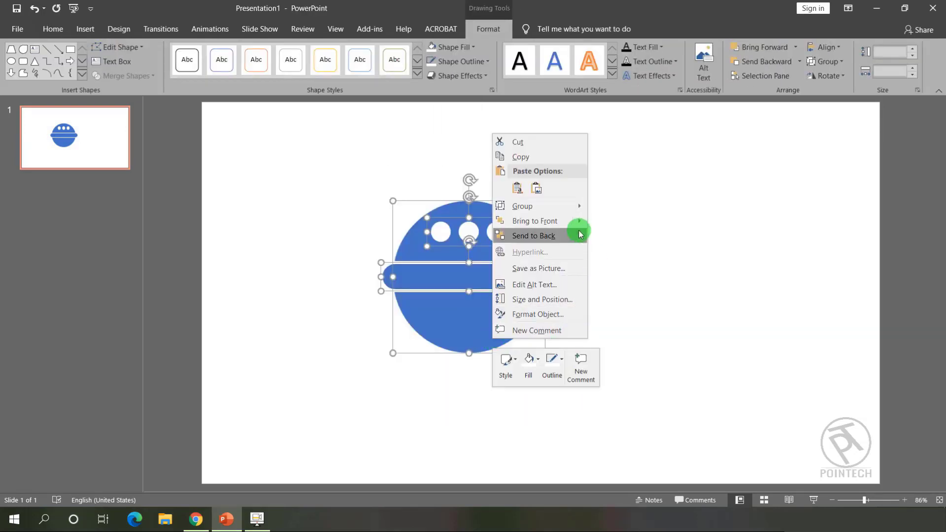
mouse_move(577, 206)
click(612, 206)
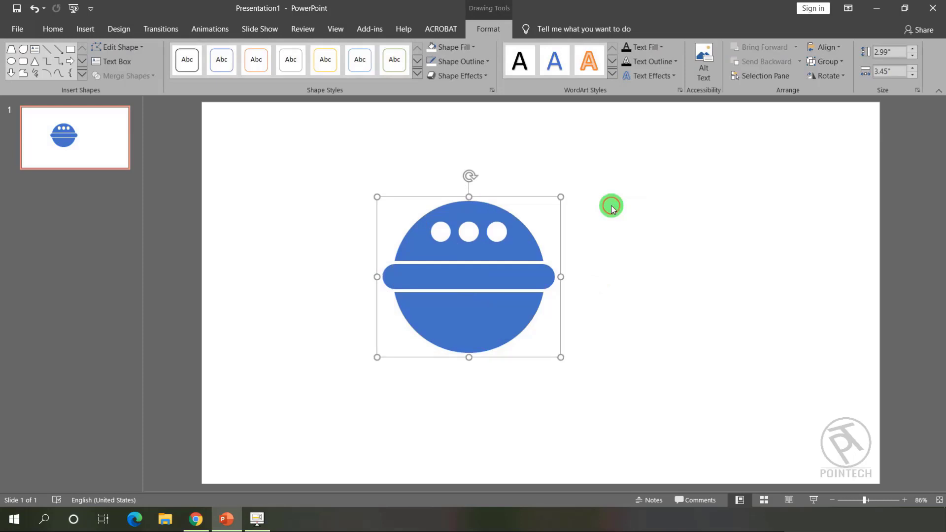
click(654, 322)
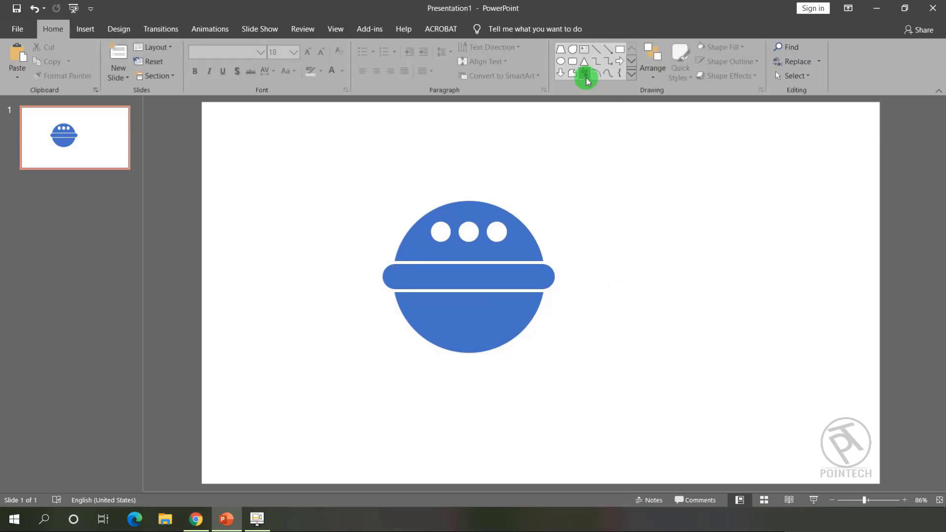
- Draw an upside-down trapezoid about 3.39" high and 2.72" wide overlapping the burger's right side, without an outline, as a cup
drag(508, 182, 645, 352)
drag(577, 159, 566, 403)
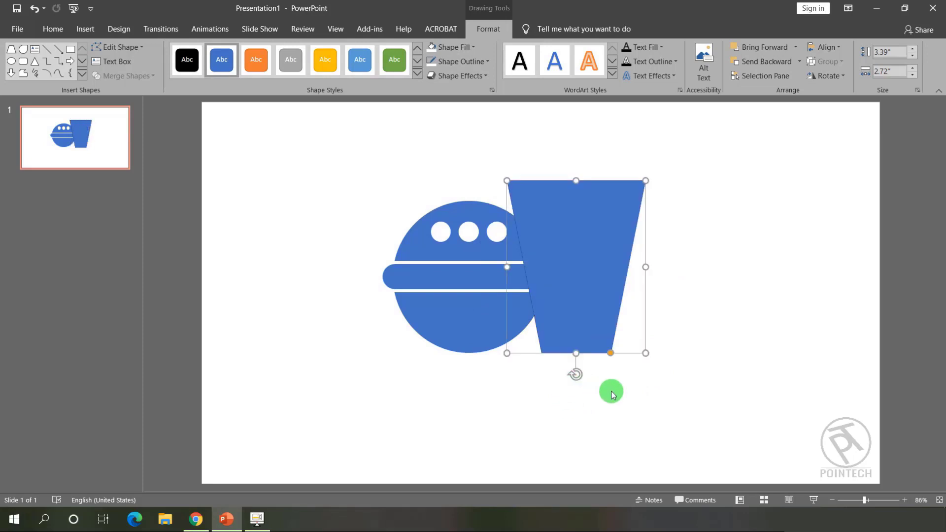
click(463, 61)
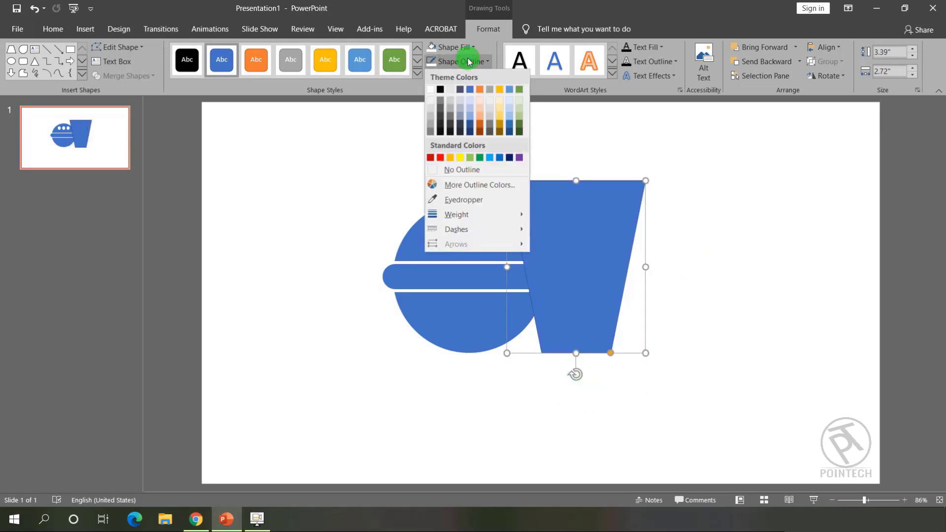
click(466, 170)
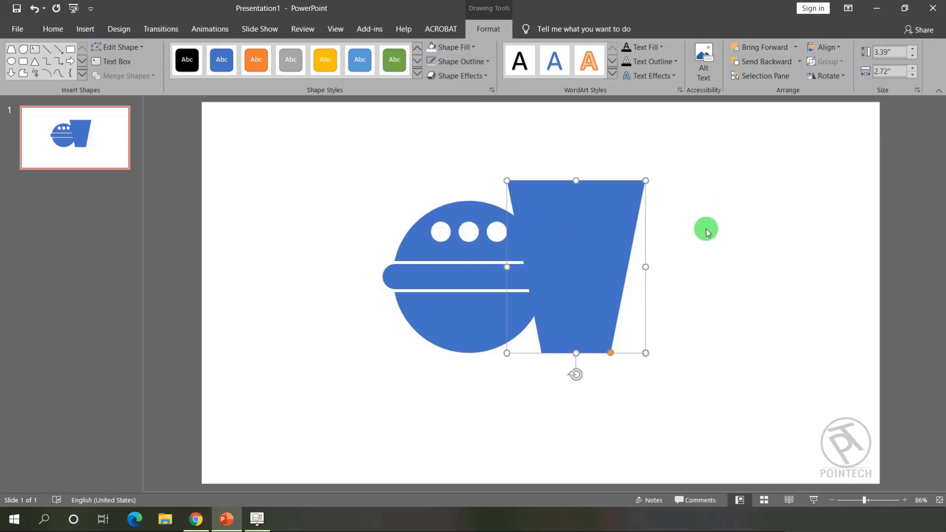
- Duplicate the cup trapezoid exactly on top of the original and fill the copy with white
right_click(583, 266)
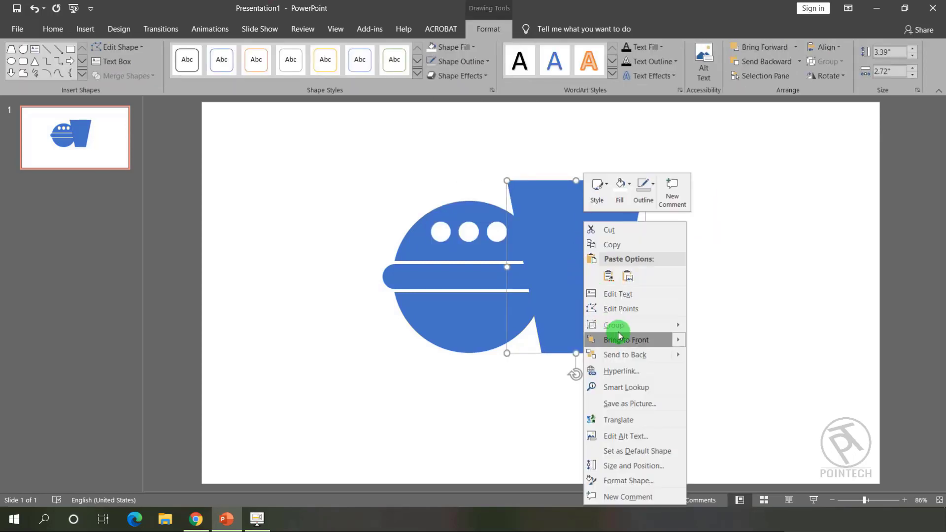
click(599, 244)
right_click(598, 243)
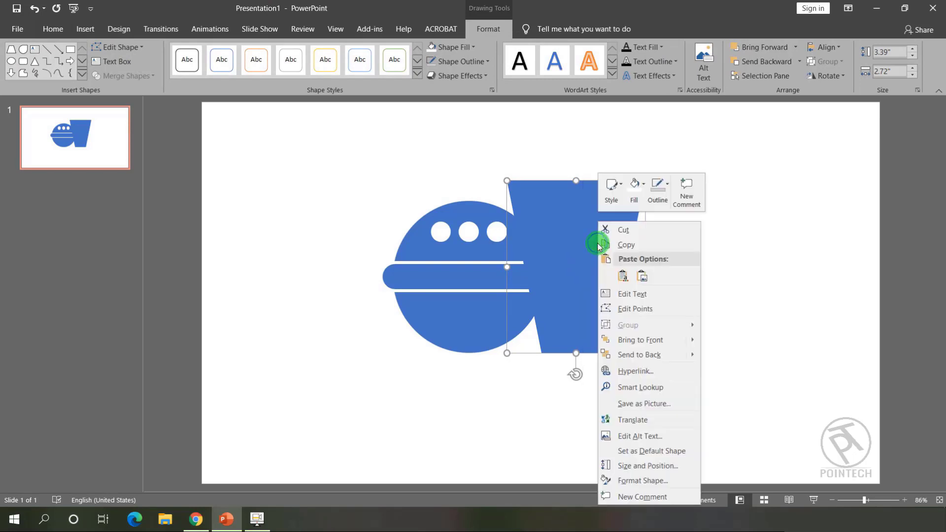
click(614, 276)
drag(593, 265, 590, 266)
click(449, 47)
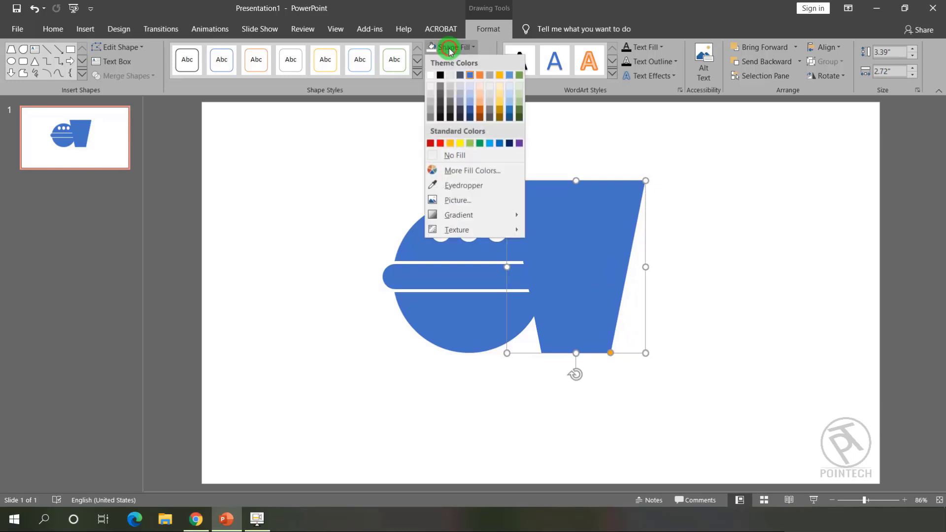
click(435, 74)
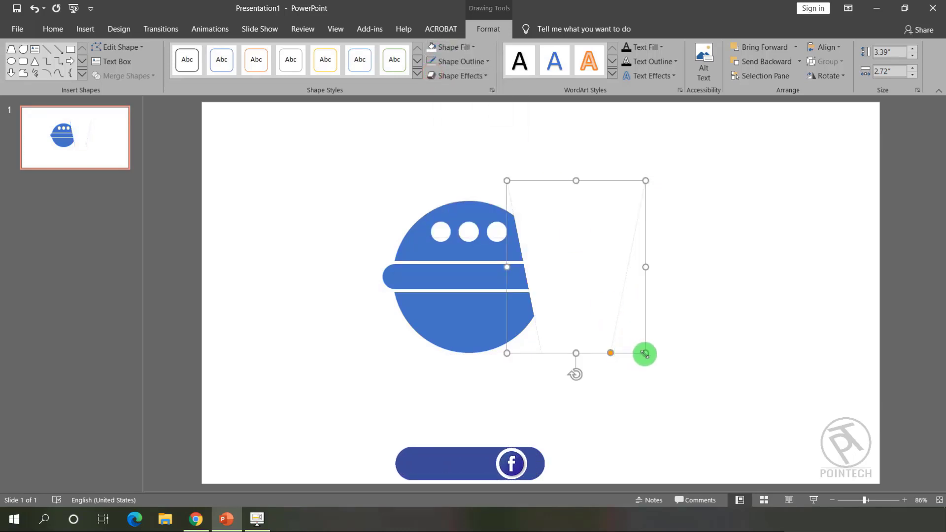
- Shrink the white trapezoid to a strip about 0.32" high and 2.46" wide inside the cup's rim, its sides following the cup's slant
drag(644, 352, 628, 339)
drag(559, 255, 563, 258)
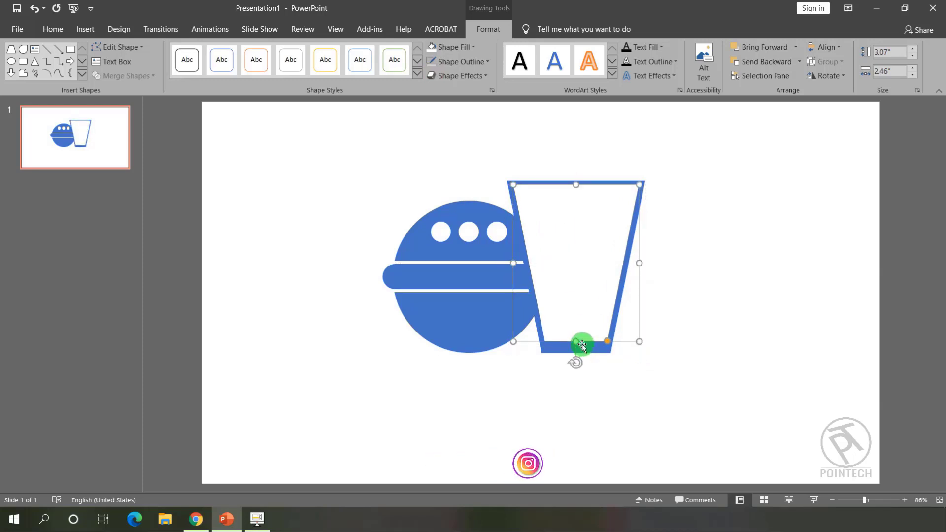
drag(582, 344, 634, 201)
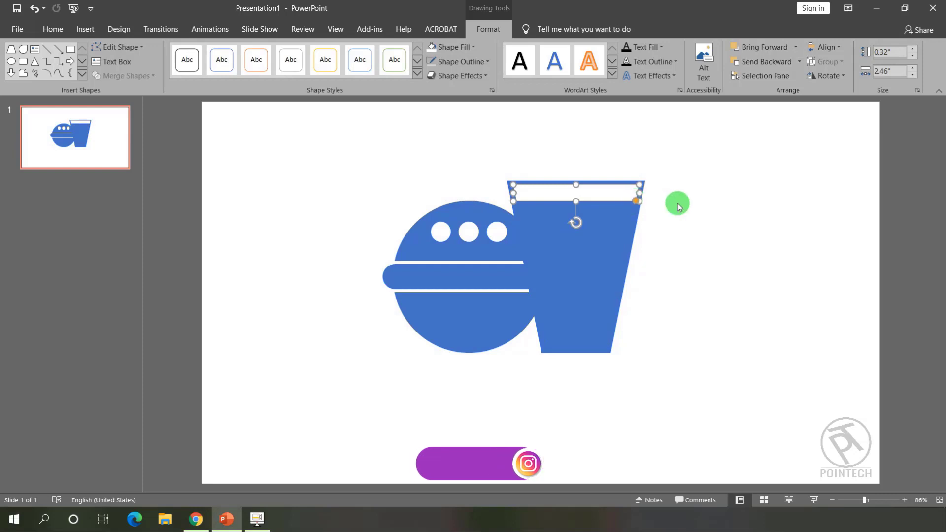
click(676, 202)
- Fine-tune the white strip's position so it sits centered just below the cup's upper edge
click(621, 196)
key(Down)
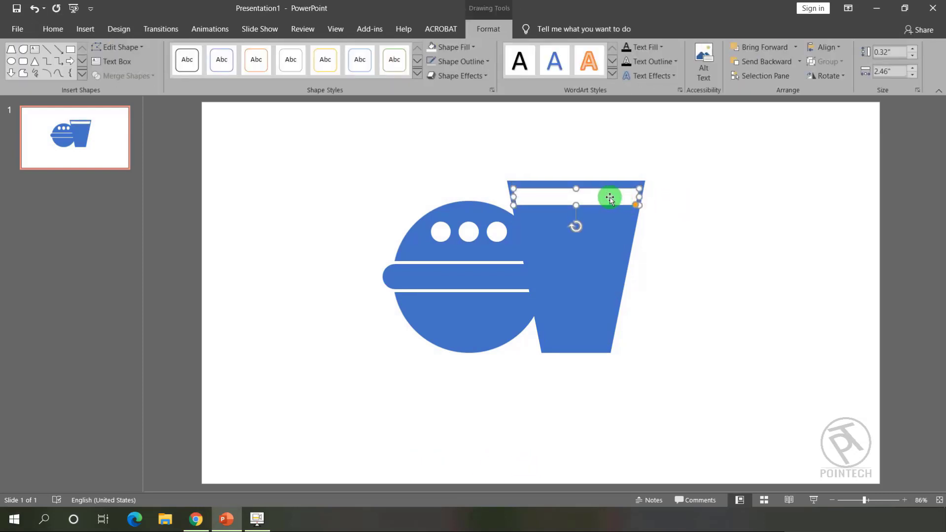
drag(604, 196, 605, 197)
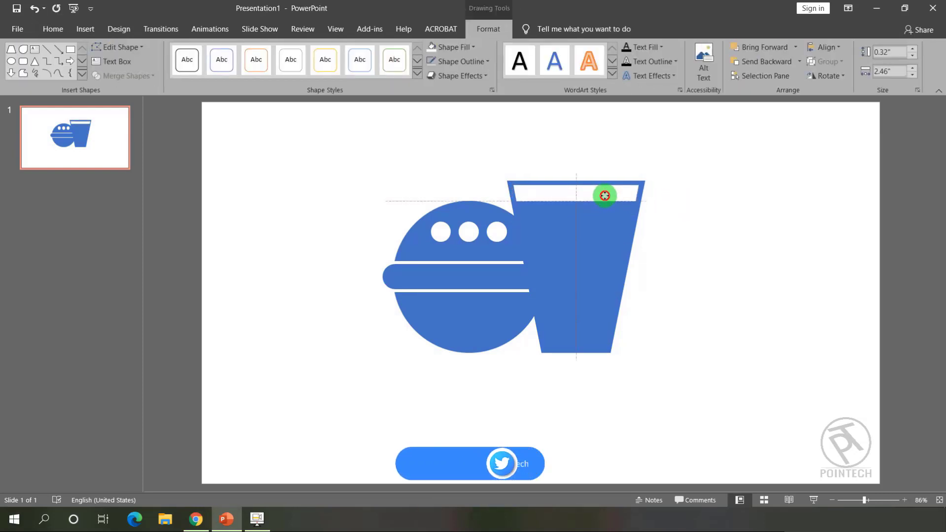
click(680, 199)
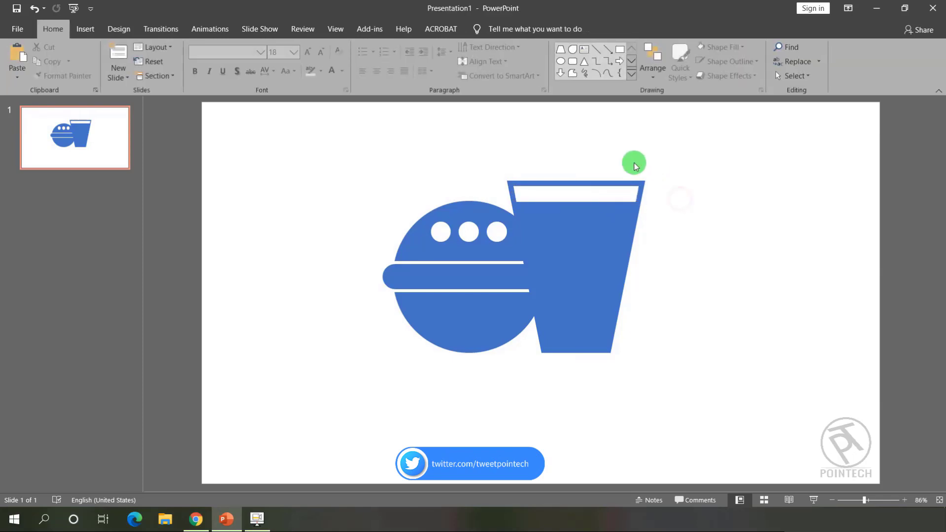
- Align the white strip and the cup trapezoid on their common horizontal center
click(575, 174)
shift+click(605, 281)
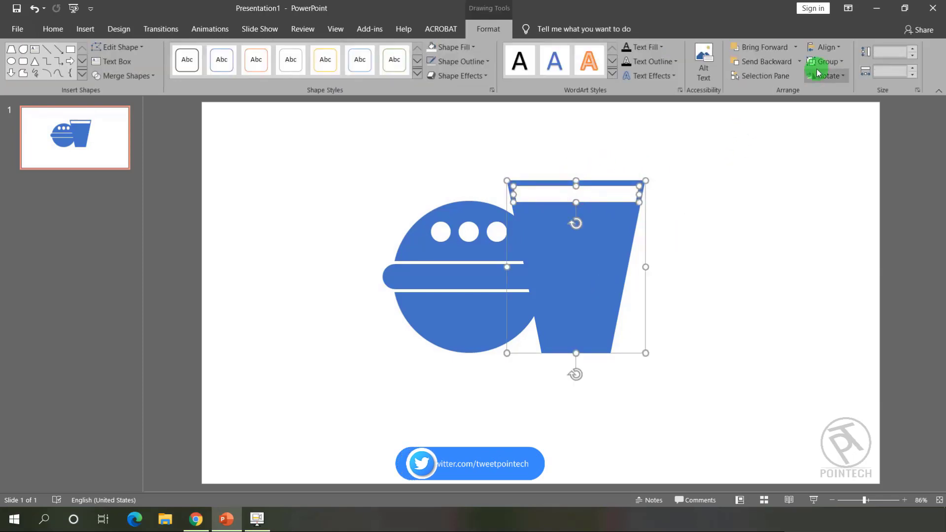
click(825, 47)
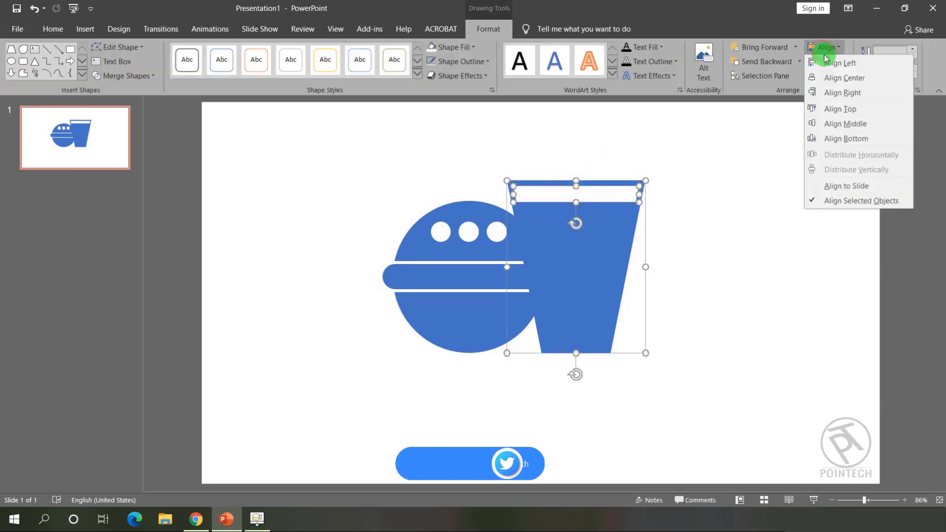
click(850, 85)
click(760, 218)
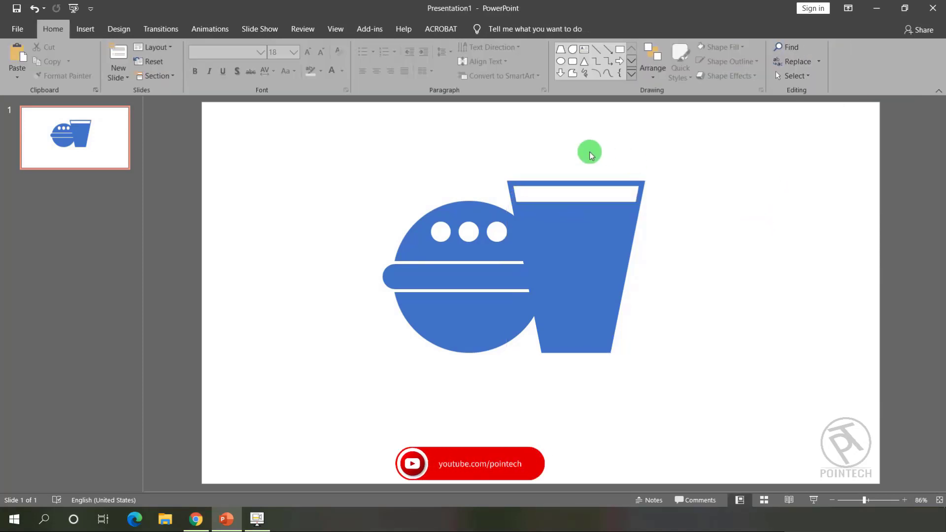
- Group the white strip with the cup trapezoid and send the group behind the burger
click(606, 197)
shift+click(602, 276)
right_click(601, 280)
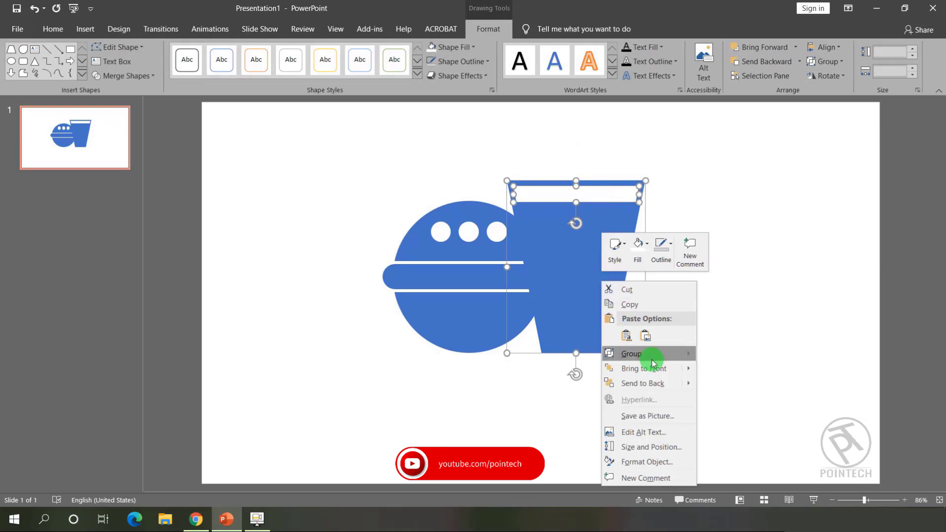
click(713, 356)
right_click(586, 320)
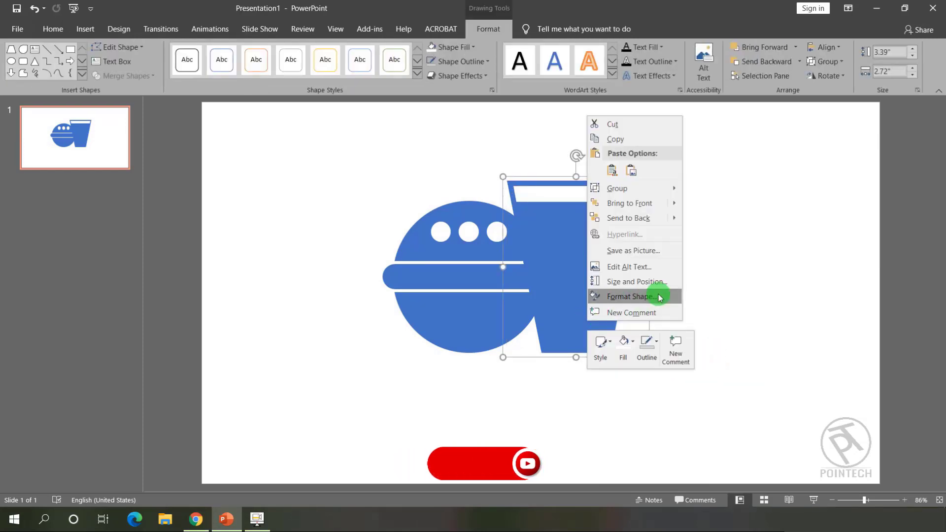
click(639, 218)
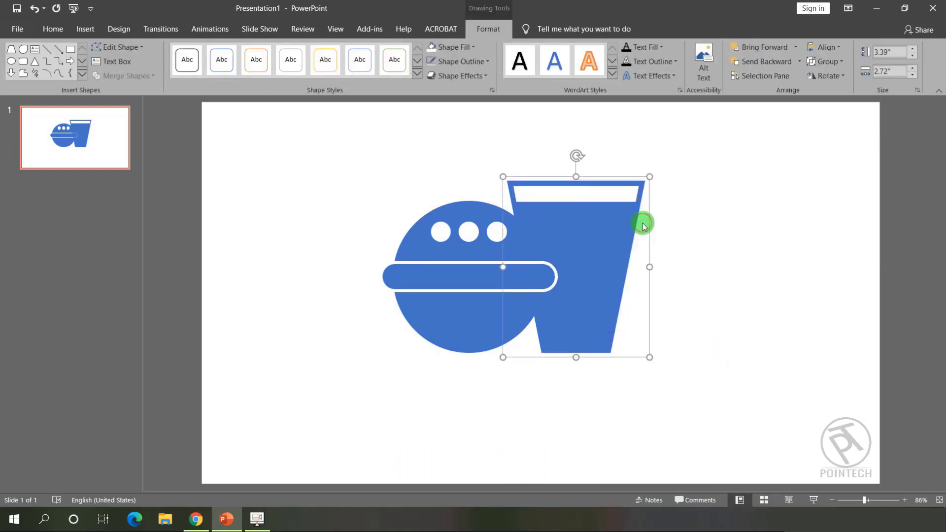
click(723, 315)
- Ungroup the burger into its separate shapes
click(464, 354)
right_click(469, 353)
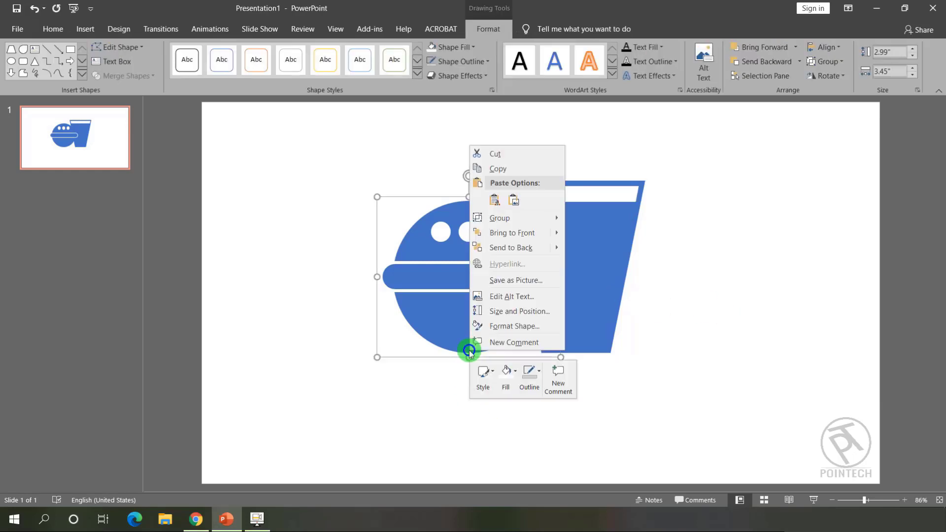
mouse_move(529, 218)
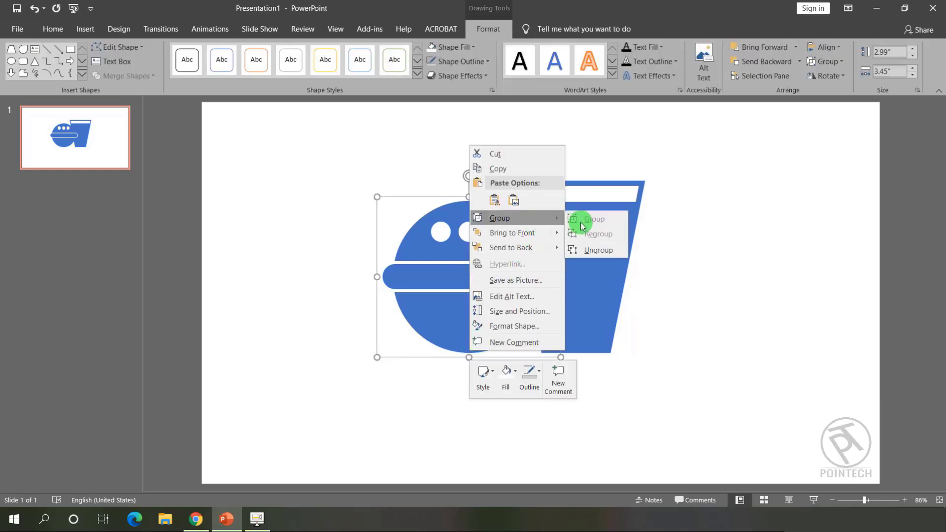
click(599, 252)
click(743, 292)
- Give the burger's large circle a white 4½ pt outline to separate it from the cup
click(481, 338)
click(476, 63)
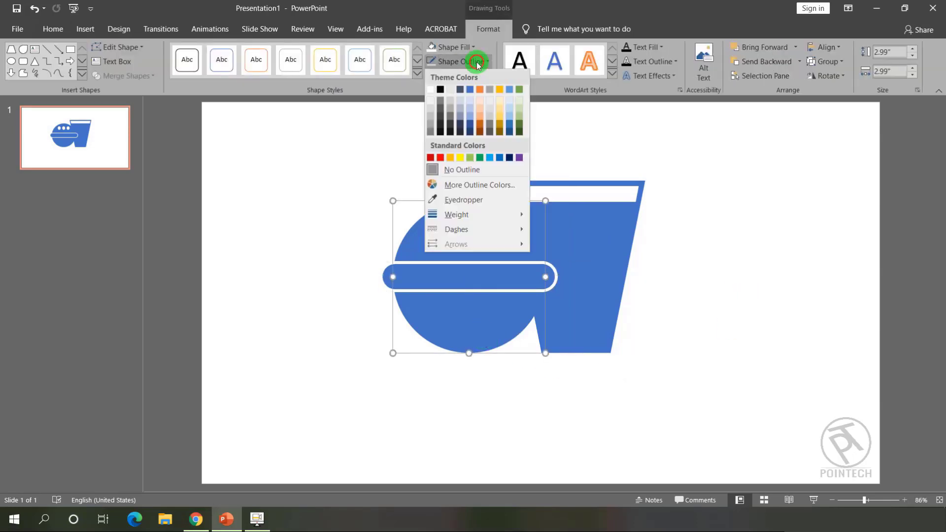
mouse_move(460, 214)
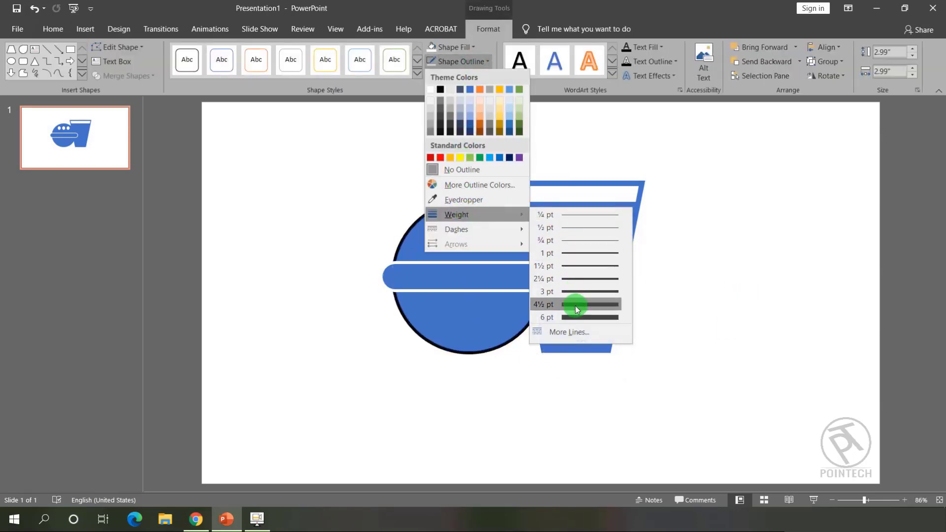
click(575, 306)
click(460, 62)
click(430, 89)
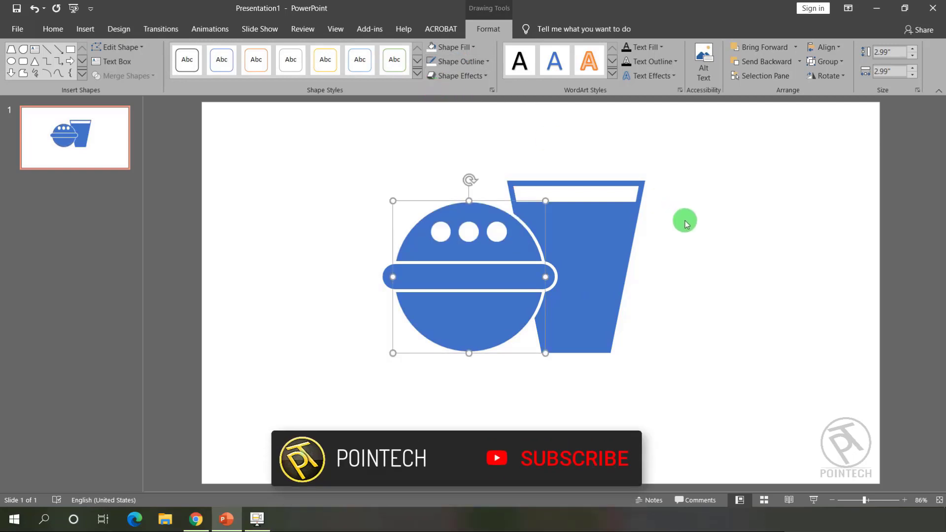
click(686, 223)
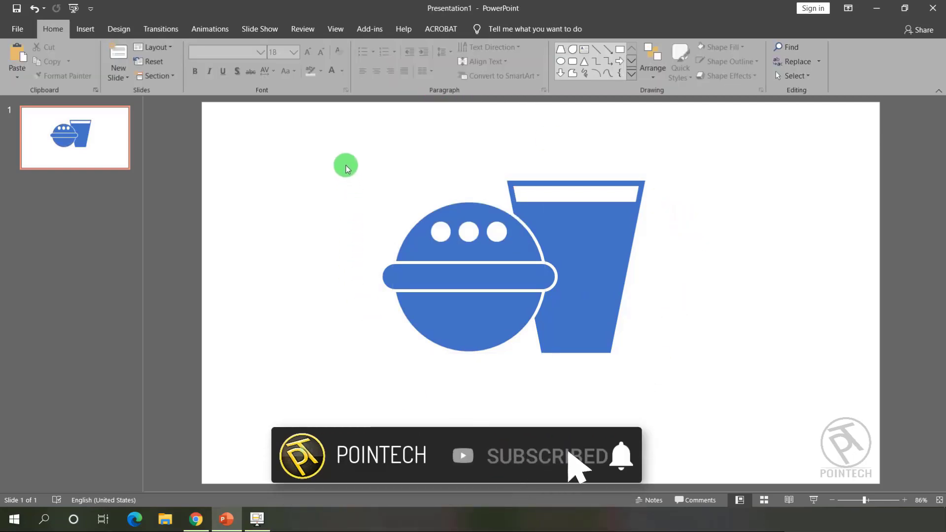
- Group the burger's circle, middle bar and white dots back into one object
drag(345, 165, 571, 394)
right_click(458, 332)
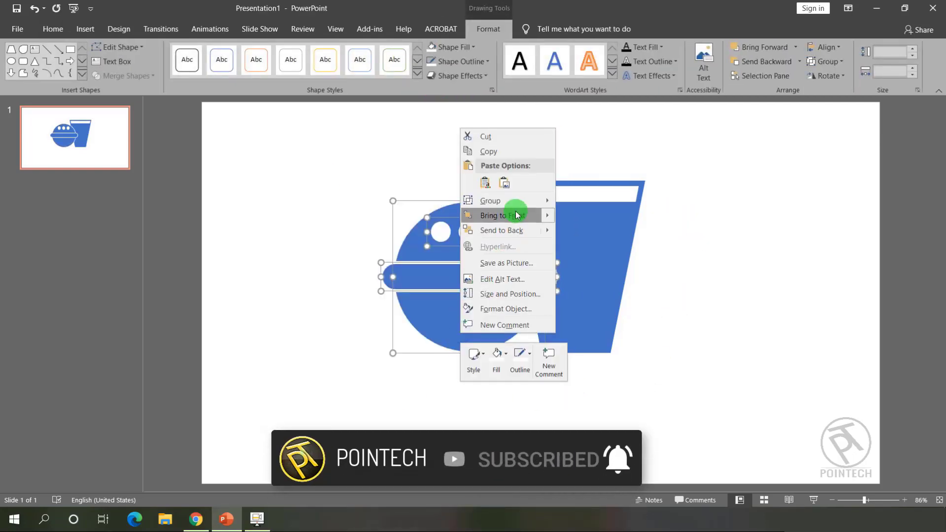
click(566, 203)
click(689, 319)
drag(340, 150, 710, 415)
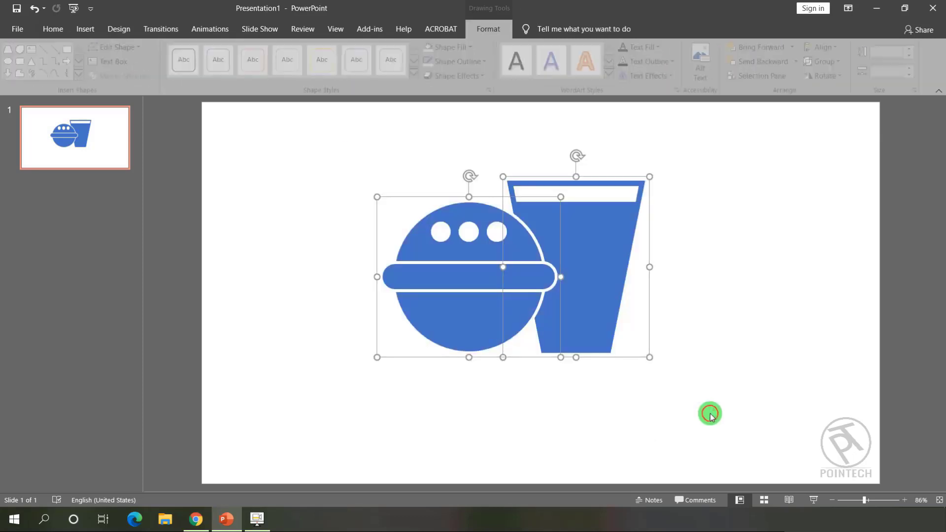
click(723, 412)
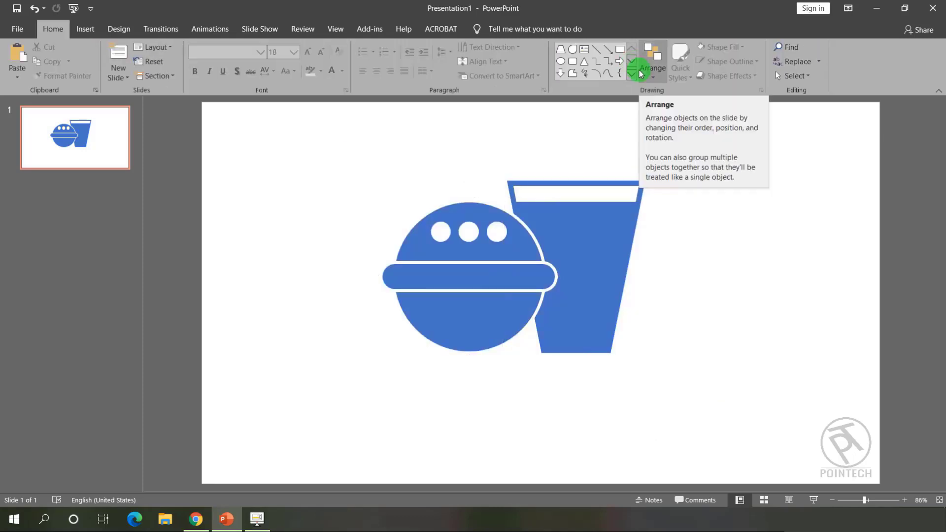
- Draw a rounded bar about 0.13" high and 6.22" wide under the burger and cup, with fully rounded ends and no outline
click(572, 63)
mouse_move(348, 361)
mouse_down()
mouse_move(526, 383)
mouse_move(664, 370)
mouse_up()
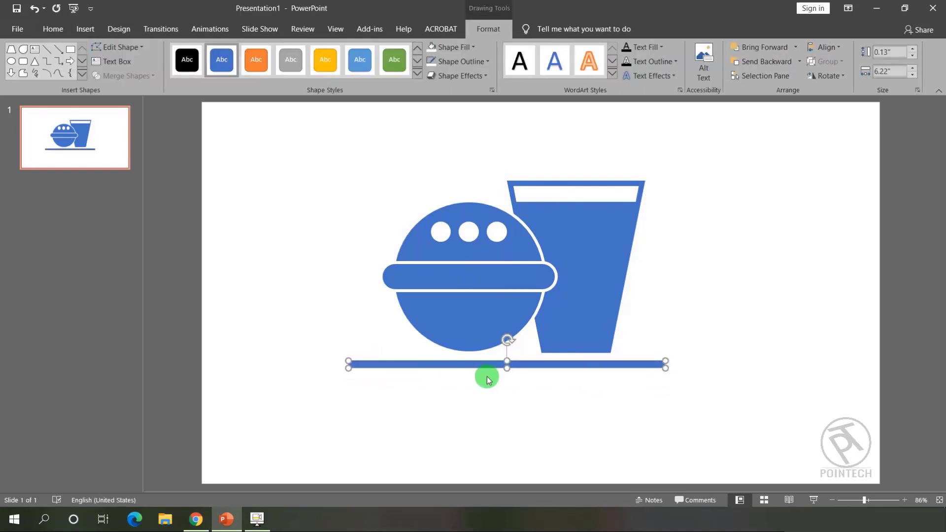
click(904, 500)
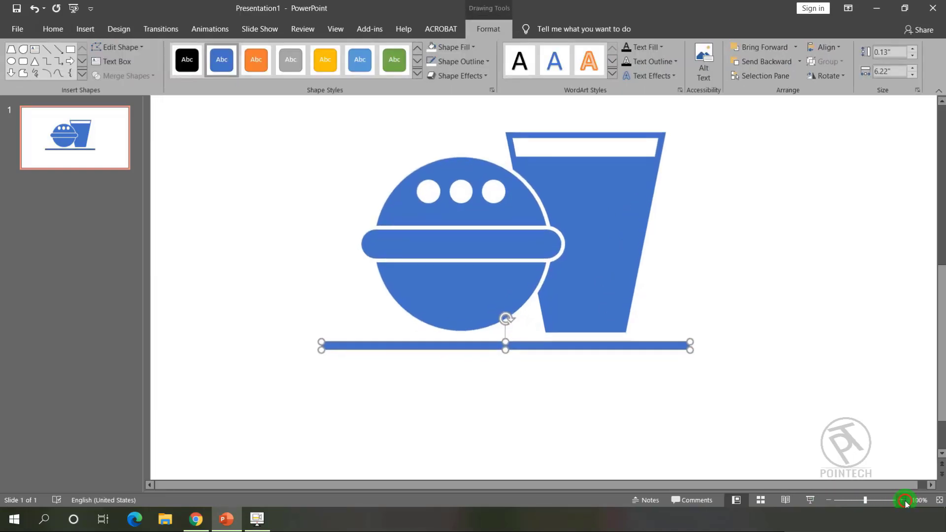
click(904, 500)
click(905, 500)
click(904, 500)
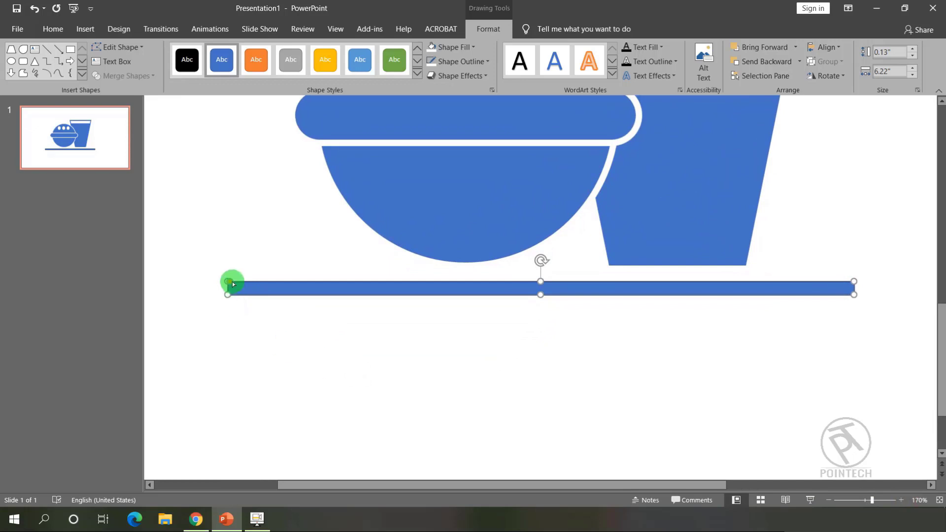
drag(232, 284, 278, 285)
click(452, 64)
click(468, 168)
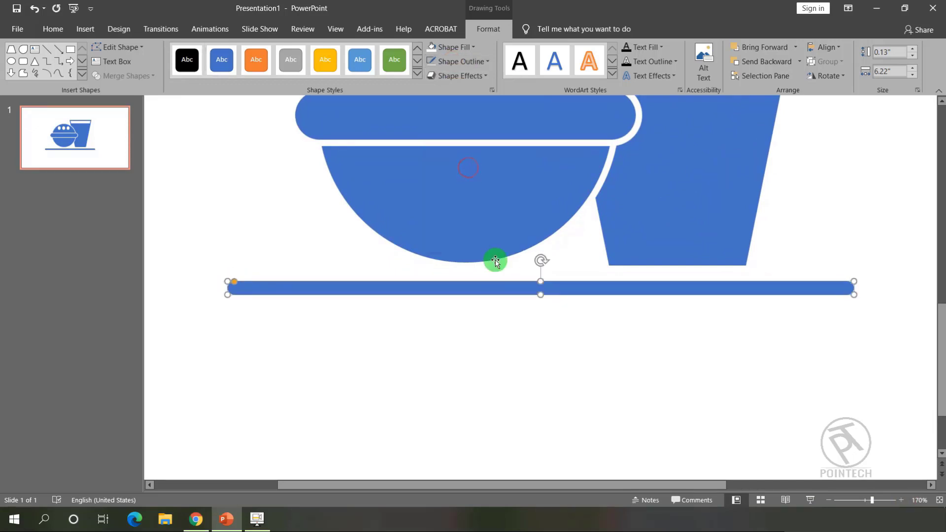
- Move the thin bar slightly up so it sits closer beneath the burger and cup
click(828, 500)
click(828, 500)
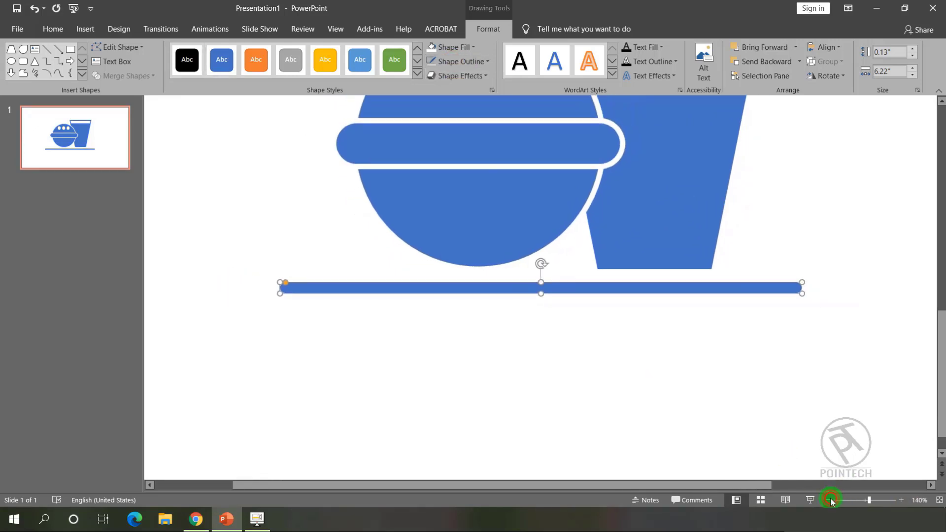
click(829, 500)
click(829, 500)
click(828, 499)
click(829, 500)
click(828, 500)
click(828, 500)
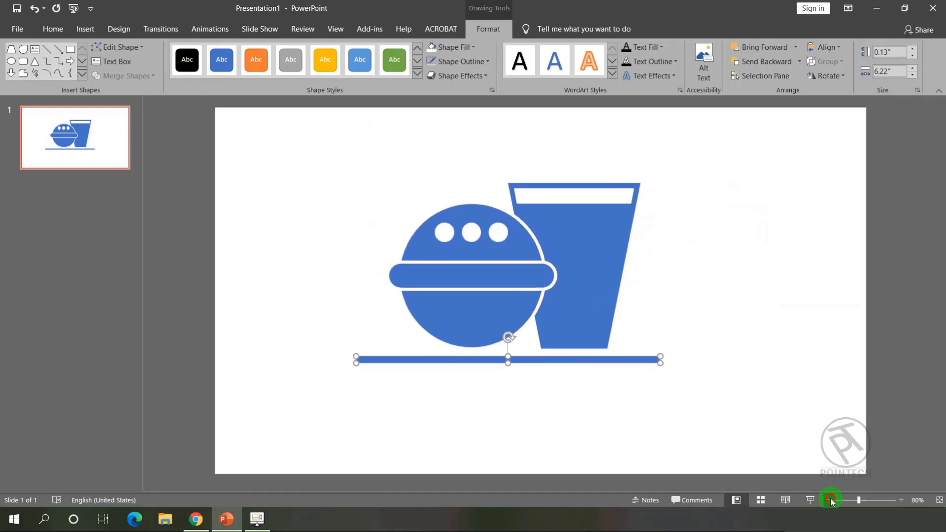
click(639, 399)
click(508, 359)
click(563, 380)
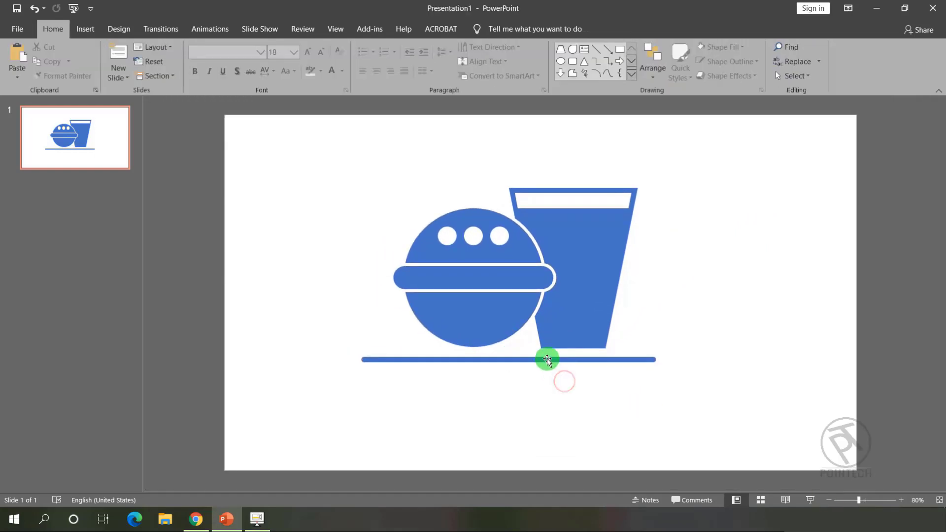
drag(547, 359, 547, 357)
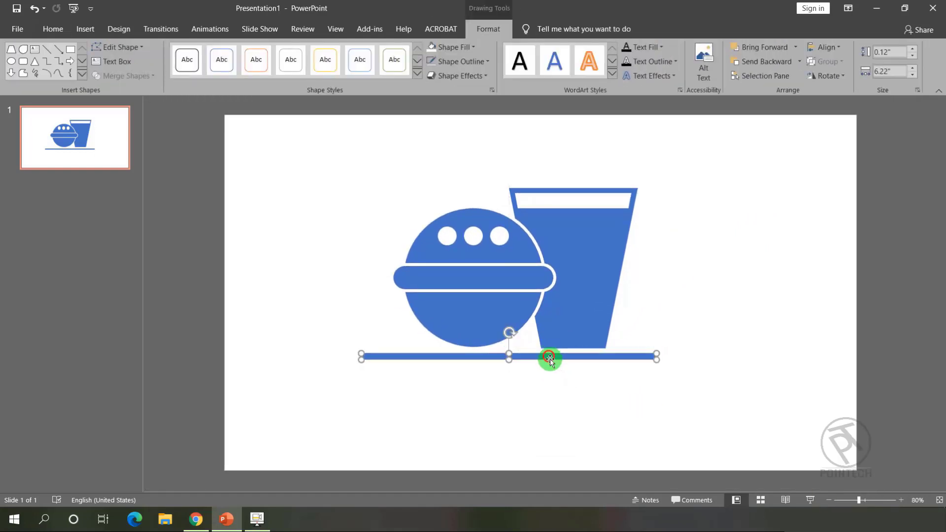
click(570, 427)
- Group the burger, the cup and the bar beneath them into one object
drag(313, 164, 770, 408)
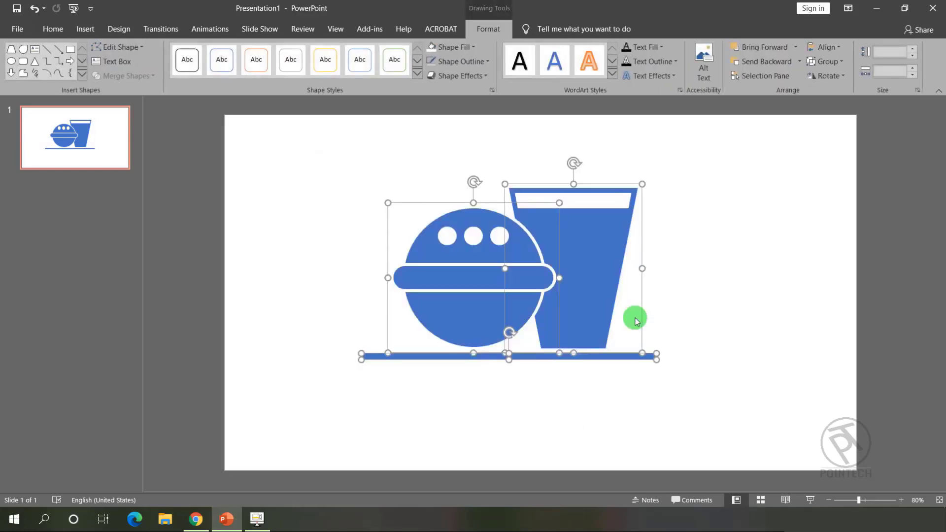
right_click(592, 269)
click(709, 341)
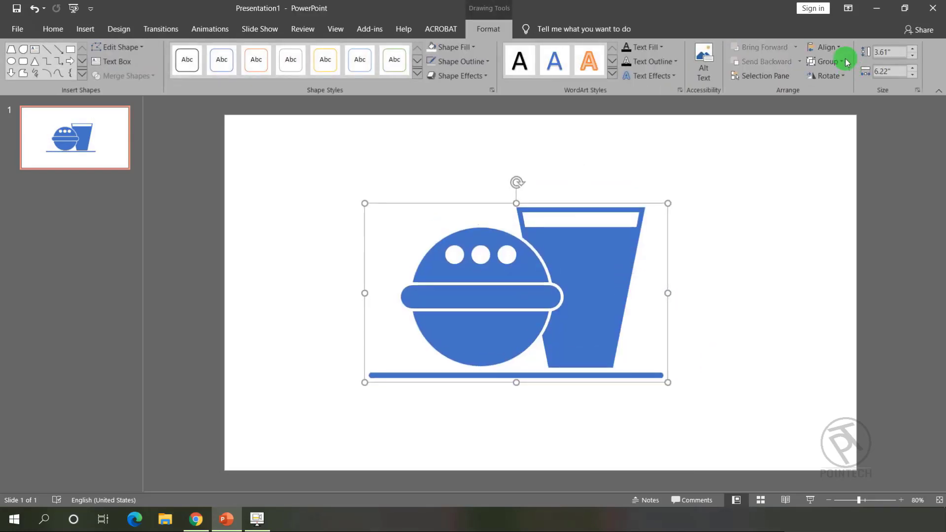
- Center the grouped icon on the slide and preview it as a slide show
click(823, 46)
click(838, 77)
click(777, 427)
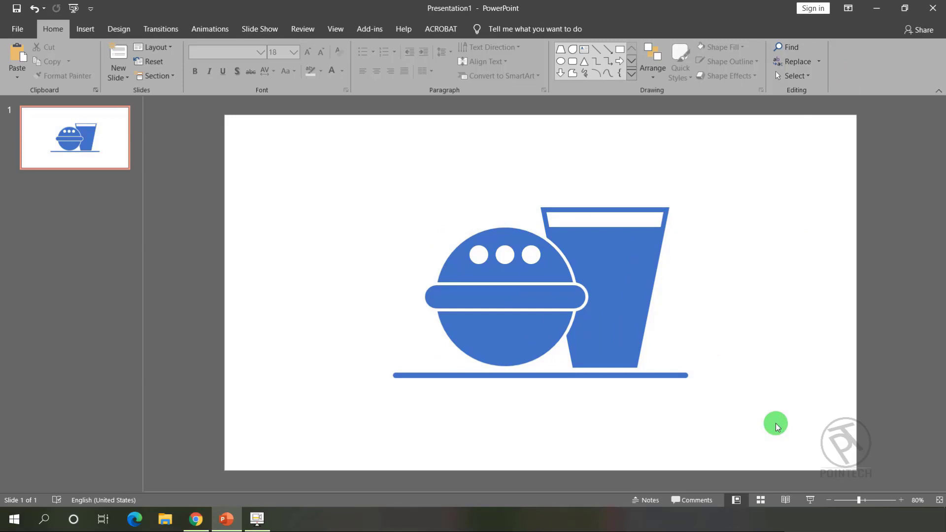
click(811, 500)
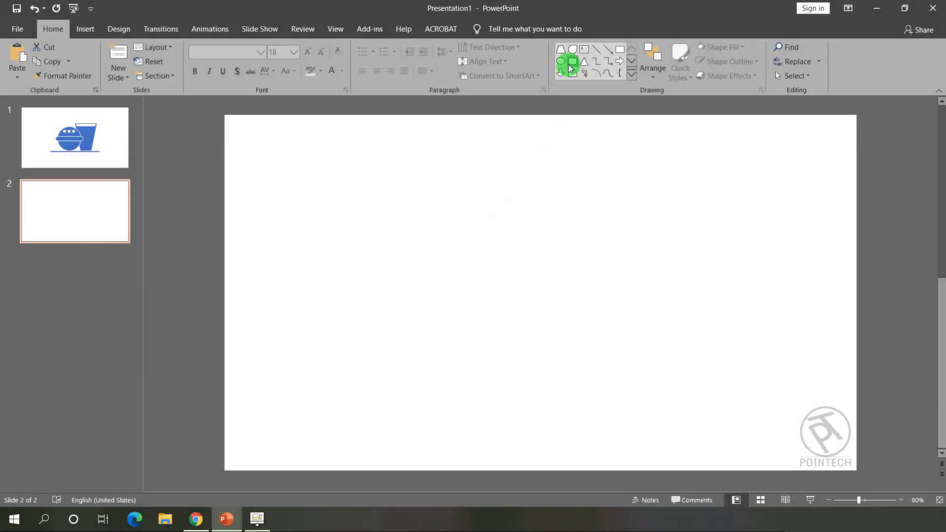
- Draw a rounded rectangle about 1.58" high with slightly rounded corners in the upper middle of the blank second slide
click(569, 67)
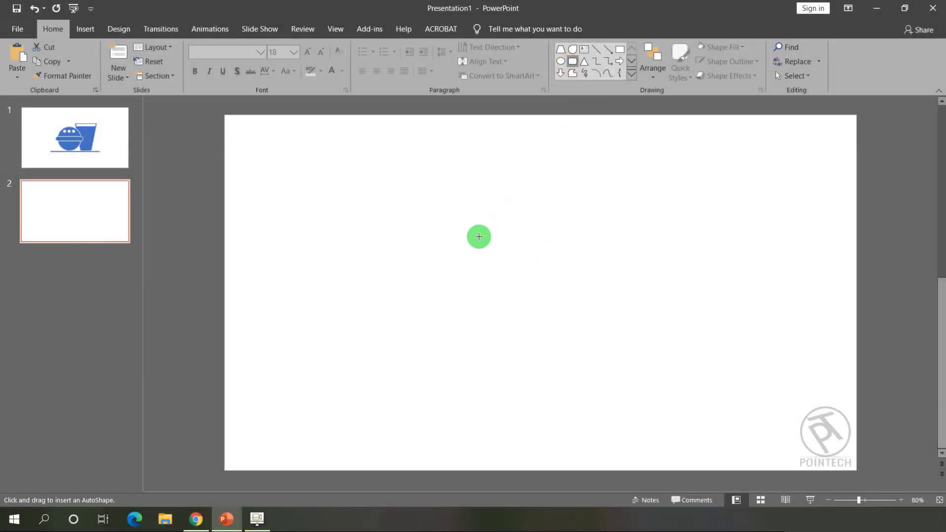
mouse_move(448, 204)
mouse_down()
mouse_move(479, 249)
mouse_move(606, 278)
mouse_move(452, 202)
mouse_up()
click(677, 164)
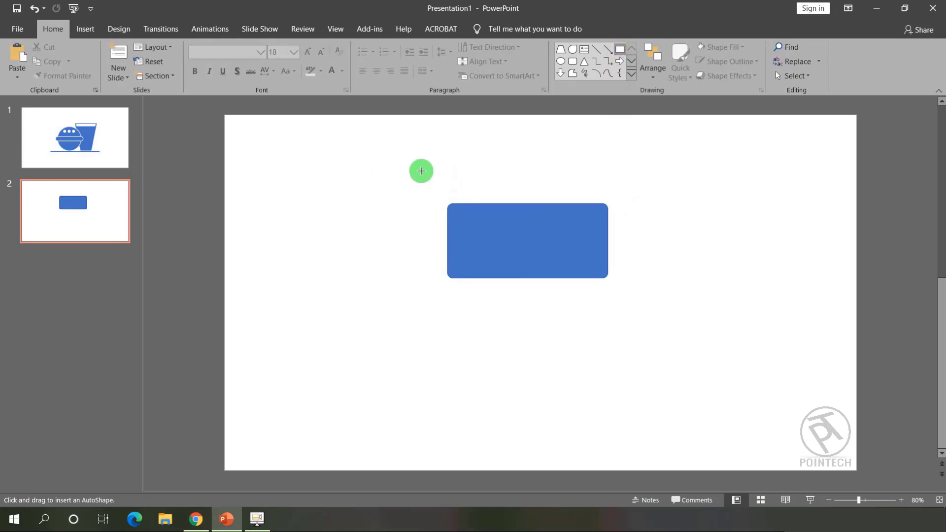
- Draw a rectangle about 2.76" high and 1.34" wide, tilt it slightly counterclockwise and place it over the rounded rectangle's left end
drag(413, 170, 477, 300)
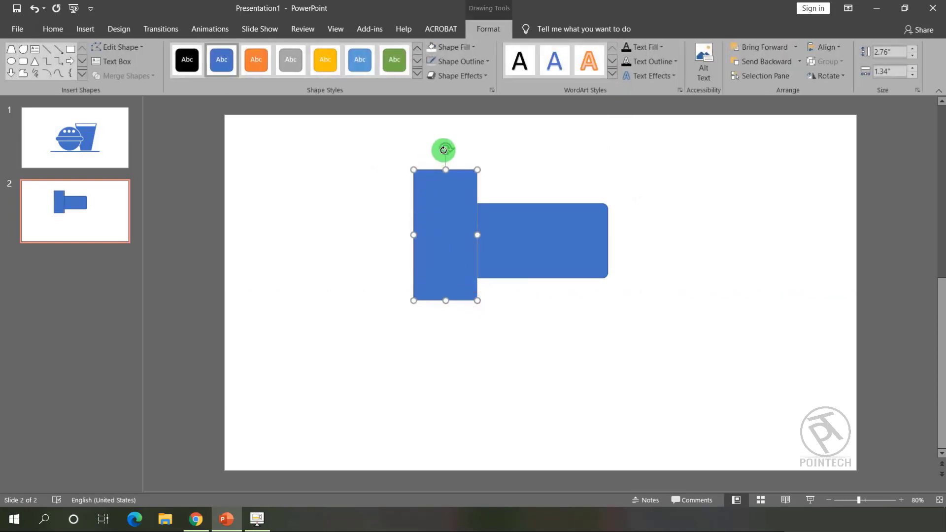
drag(443, 149, 420, 157)
drag(435, 256, 423, 279)
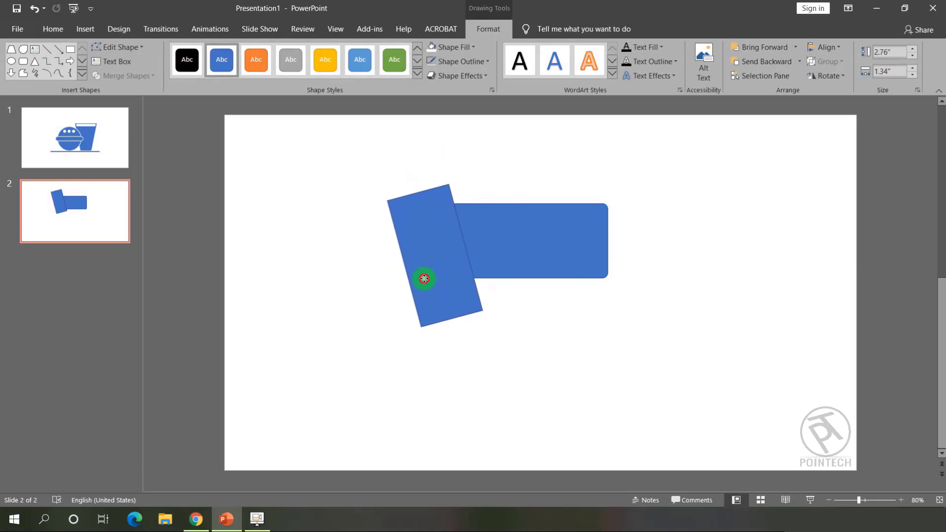
- Subtract the tilted rectangle from the rounded rectangle to cut its left end at a slant
drag(331, 143, 677, 376)
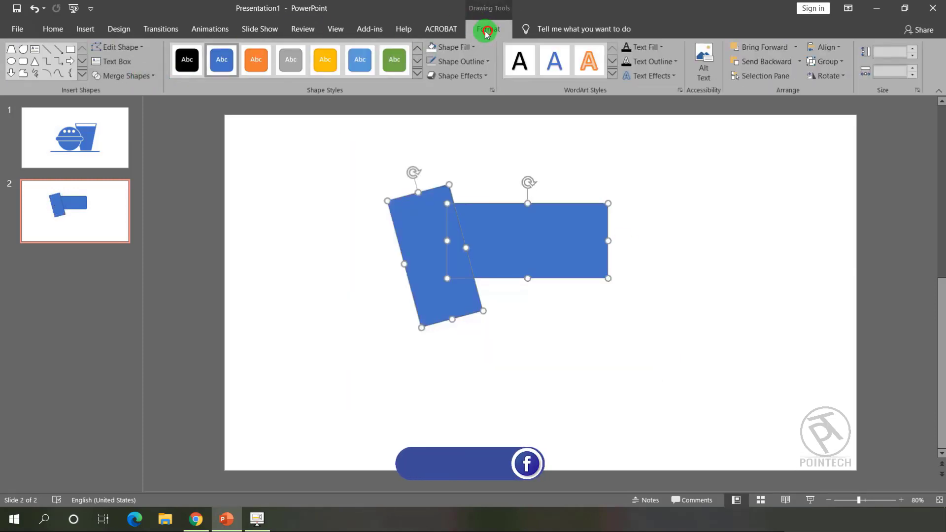
click(144, 76)
click(131, 144)
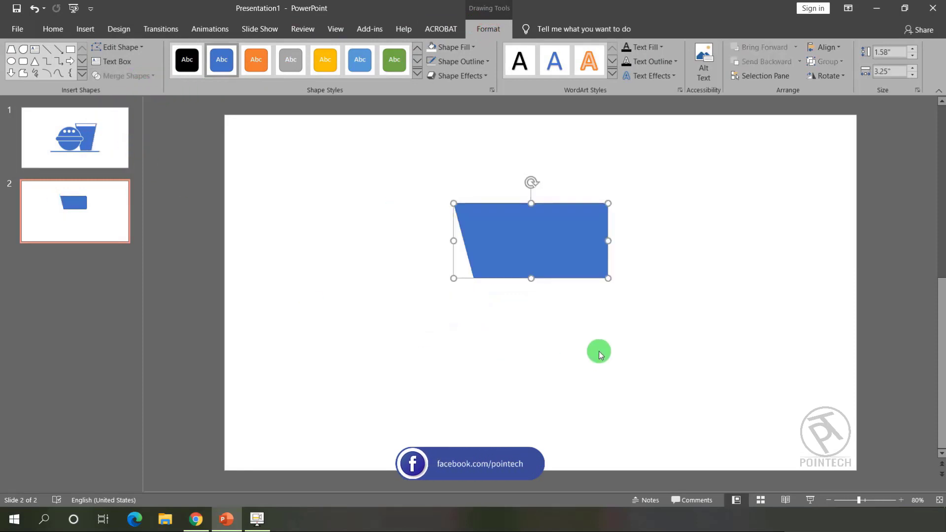
- Give the slanted shape a white outline with a weight of 4½ pt
click(459, 61)
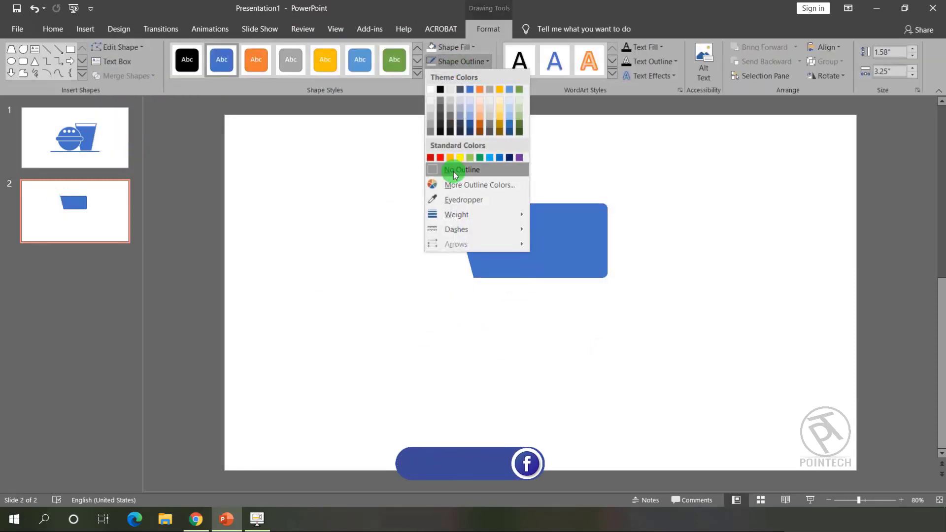
click(430, 89)
click(450, 60)
mouse_move(481, 214)
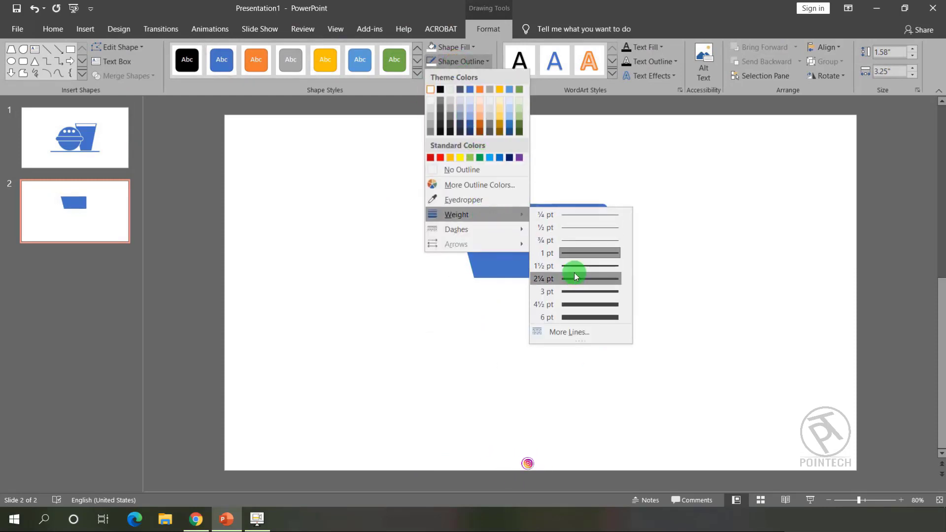
click(579, 301)
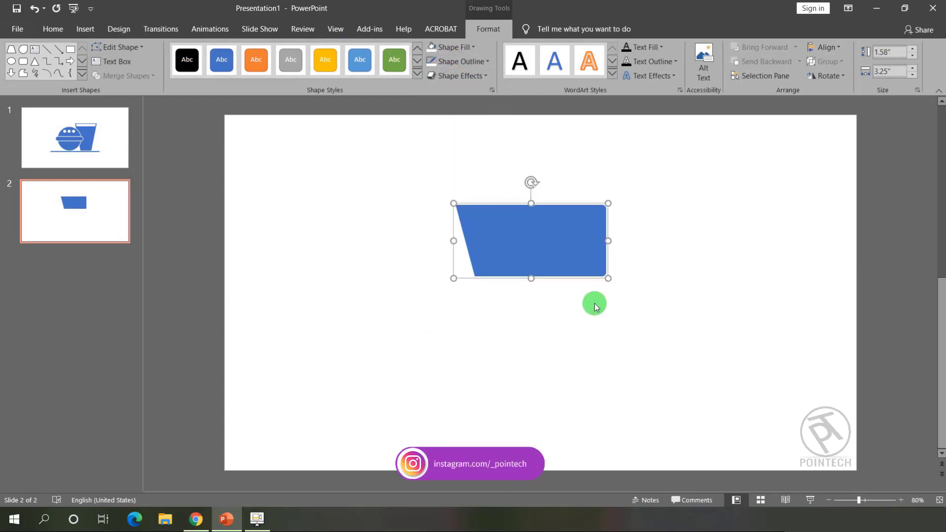
click(562, 327)
- Draw a flat rectangle about 2.76" wide and 0.32" high along the slanted shape's lower edge and remove its outline
click(531, 257)
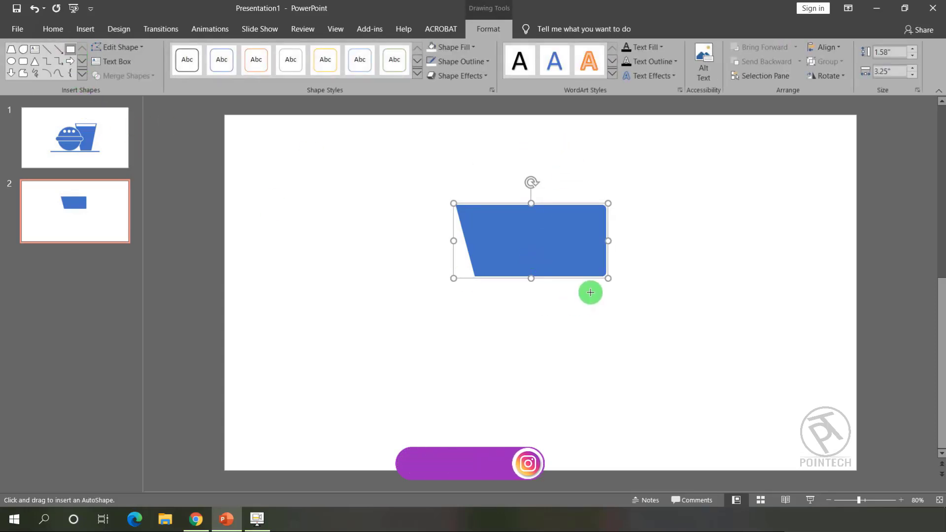
drag(589, 286, 458, 269)
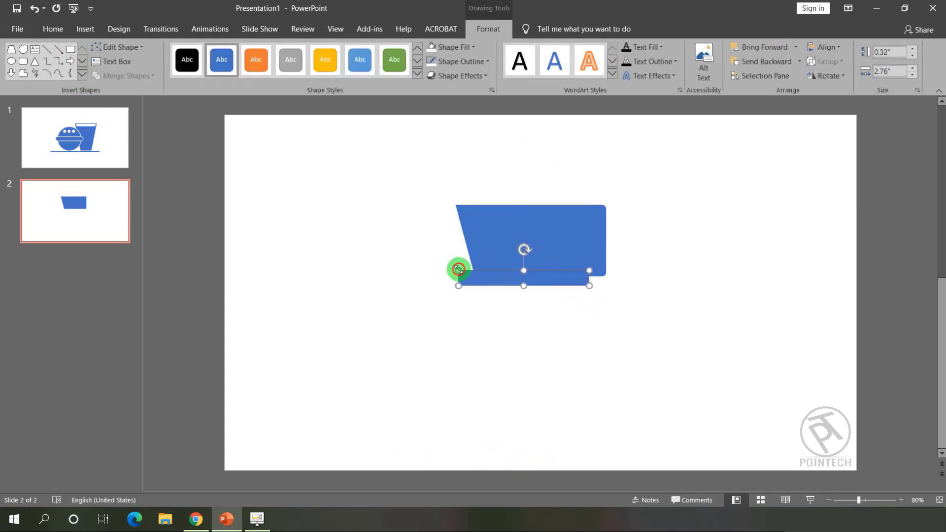
click(450, 61)
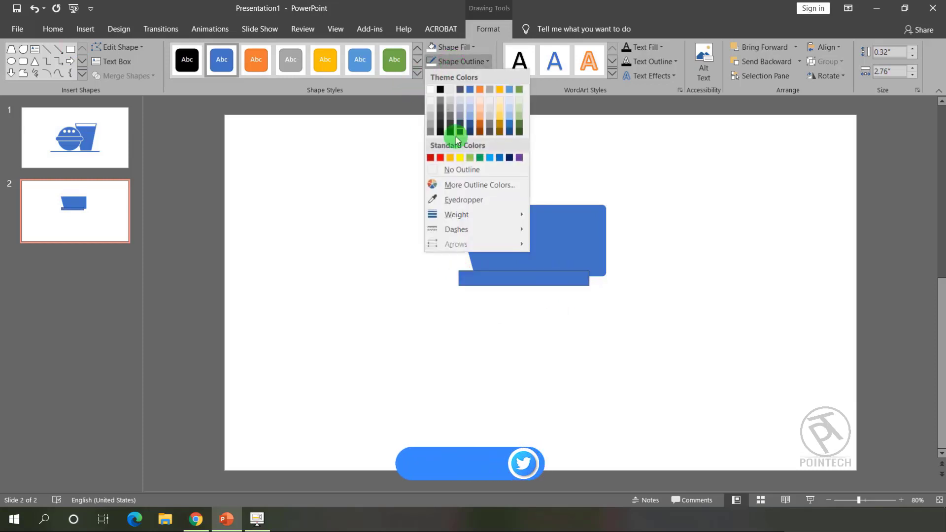
click(461, 171)
- Send the flat rectangle behind the slanted shape, extend it downward a little and shift it slightly right
right_click(483, 282)
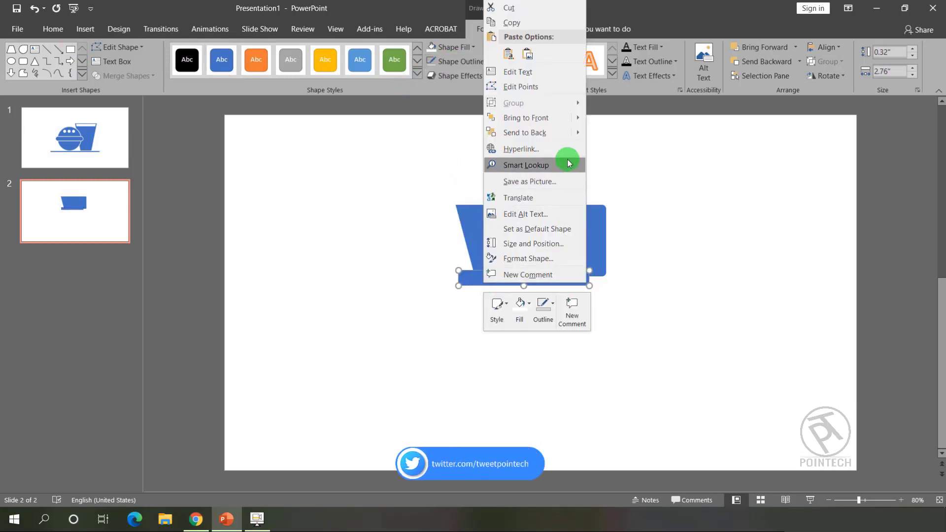
click(549, 132)
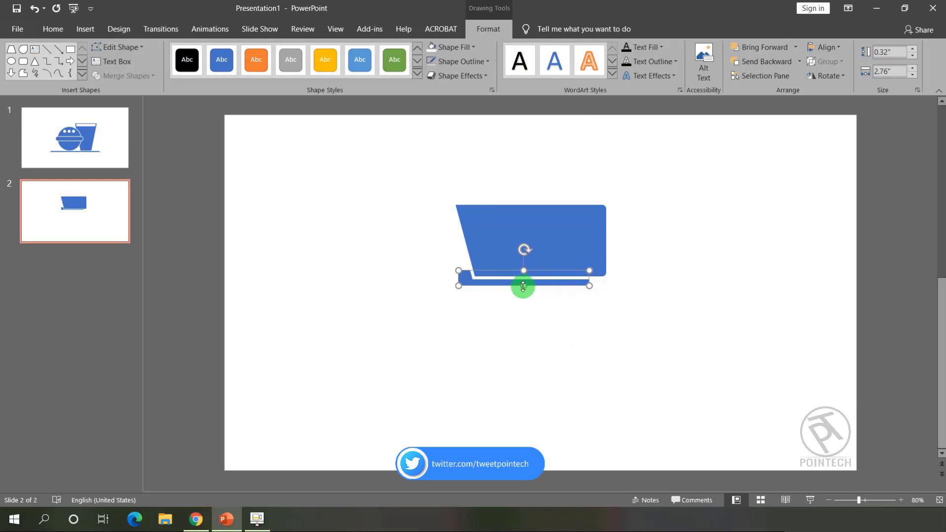
drag(523, 286, 498, 290)
click(586, 323)
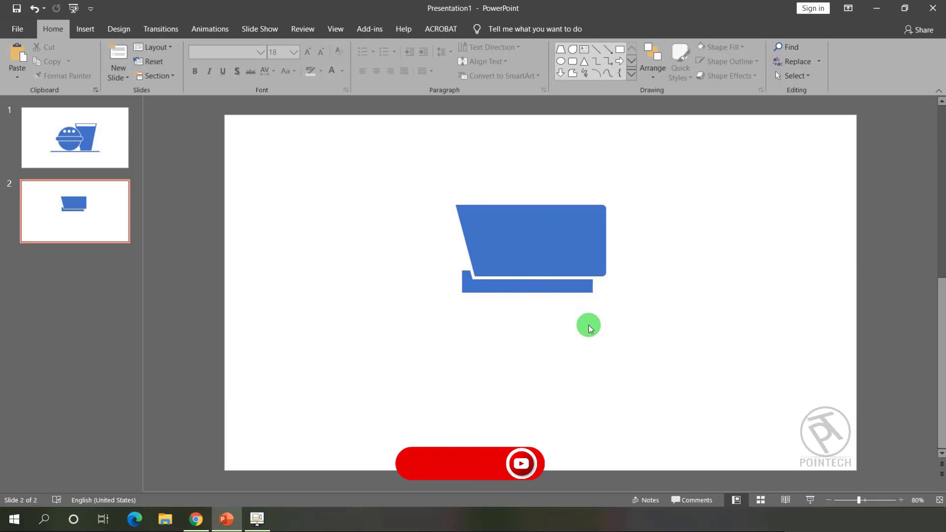
- Draw a rectangle about 0.95" high and 1.1" wide over the slanted left end and give it a white 4½ pt outline
click(619, 49)
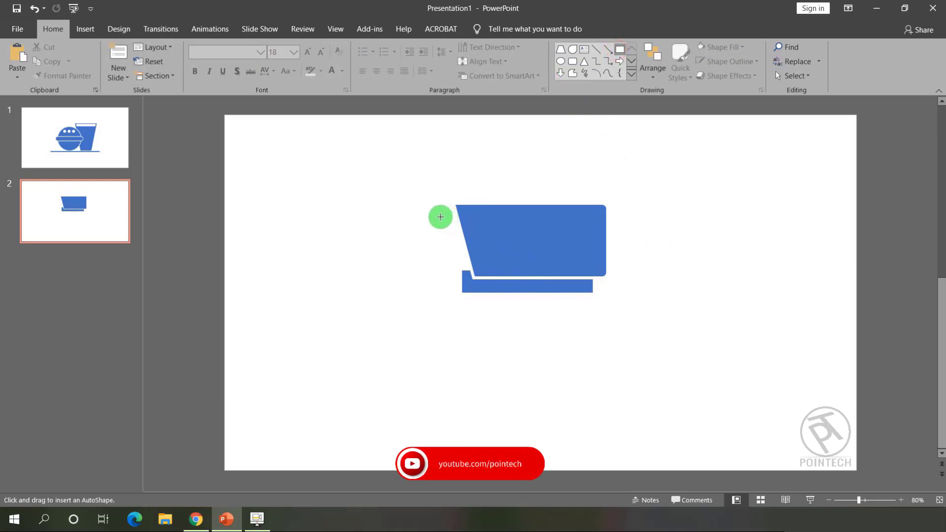
drag(440, 217, 492, 263)
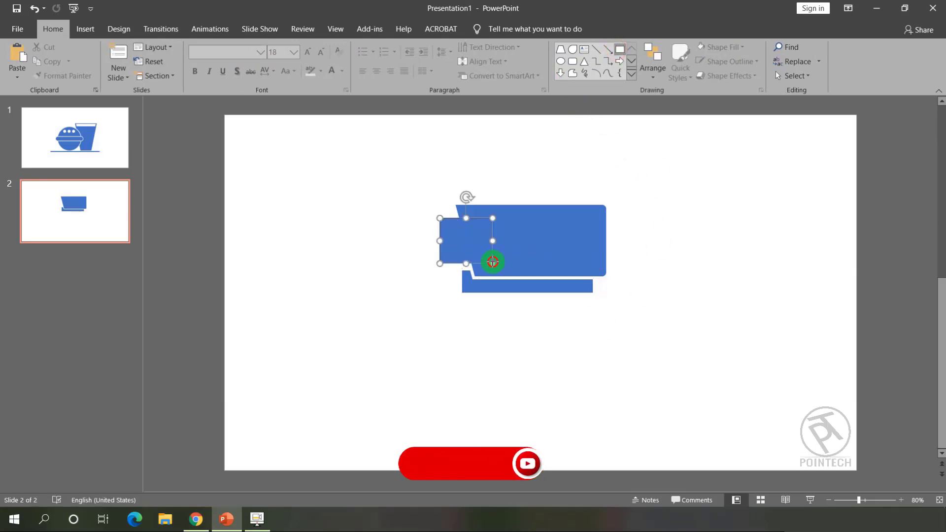
click(462, 62)
click(431, 89)
click(451, 60)
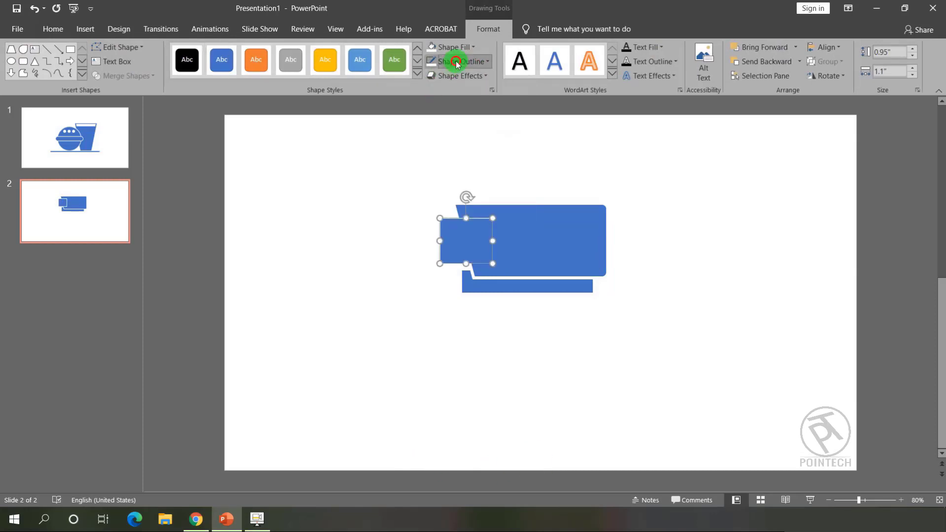
mouse_move(507, 214)
click(575, 304)
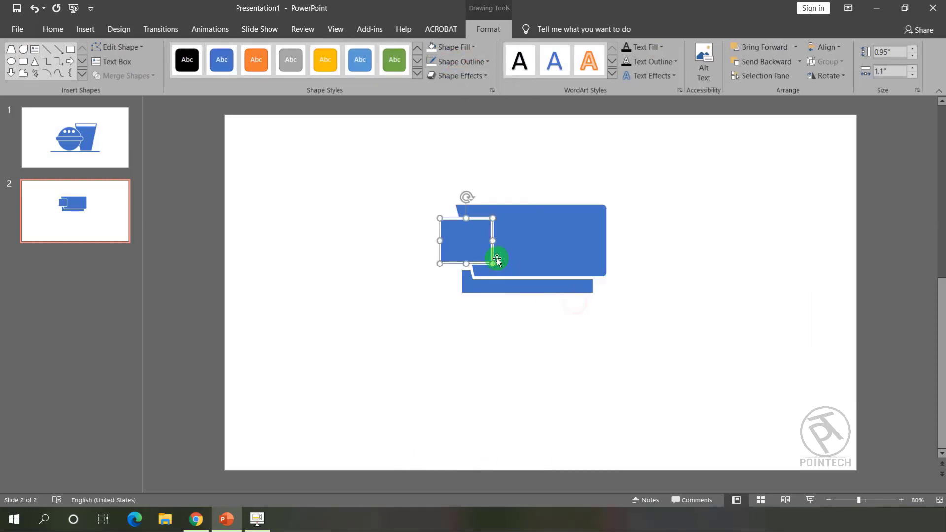
- Send the small outlined rectangle to the back so that the slanted body overlaps it
right_click(468, 249)
click(522, 354)
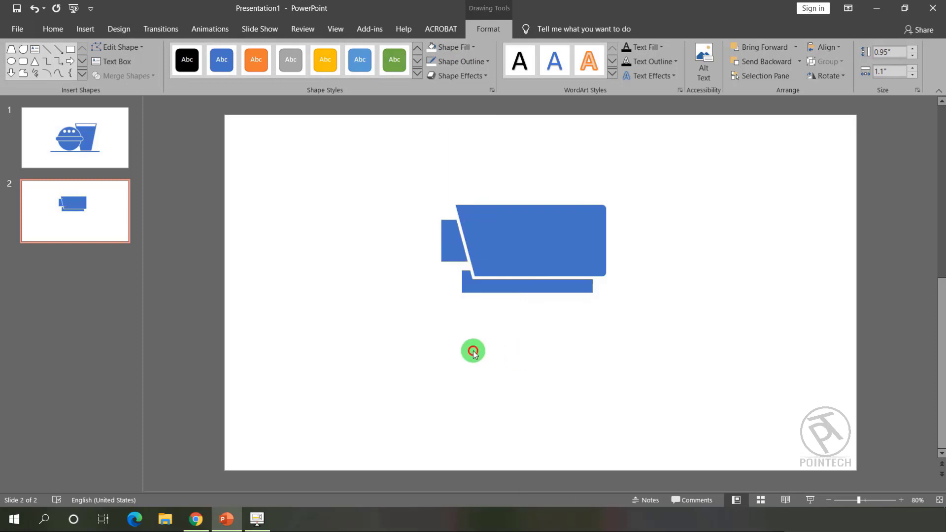
click(475, 350)
click(450, 246)
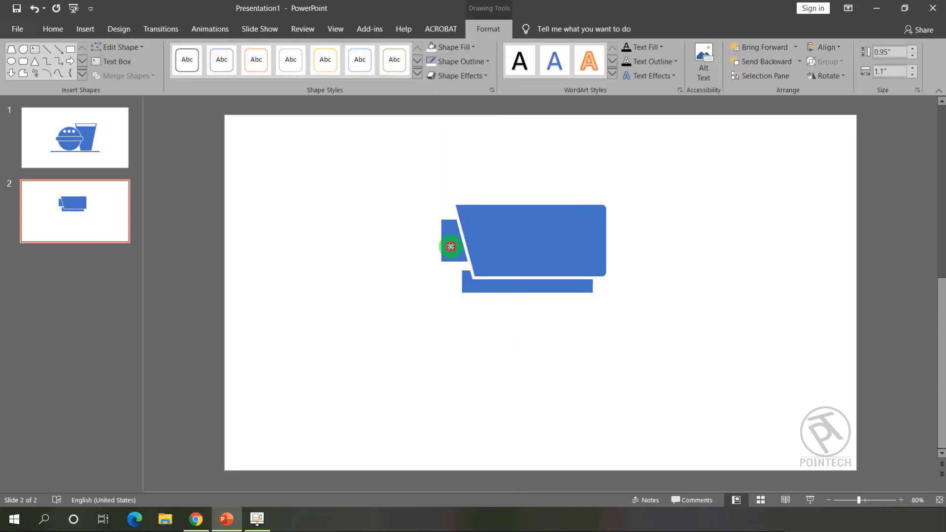
click(439, 326)
click(450, 243)
drag(449, 242, 451, 242)
click(416, 301)
- Draw a circle about 0.63" across on the small rectangle's left edge, without an outline, and send it to the back
click(564, 64)
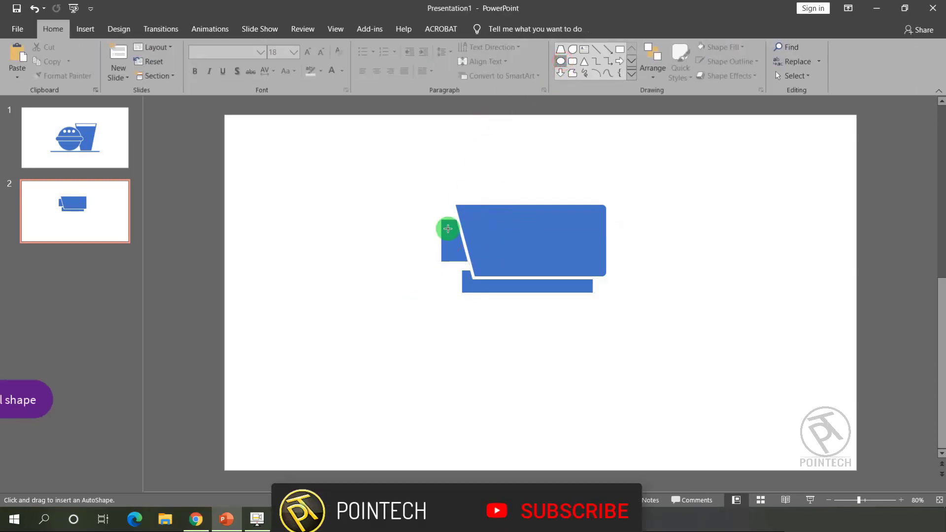
mouse_move(429, 228)
mouse_down()
mouse_move(451, 250)
mouse_move(442, 247)
mouse_up()
click(468, 62)
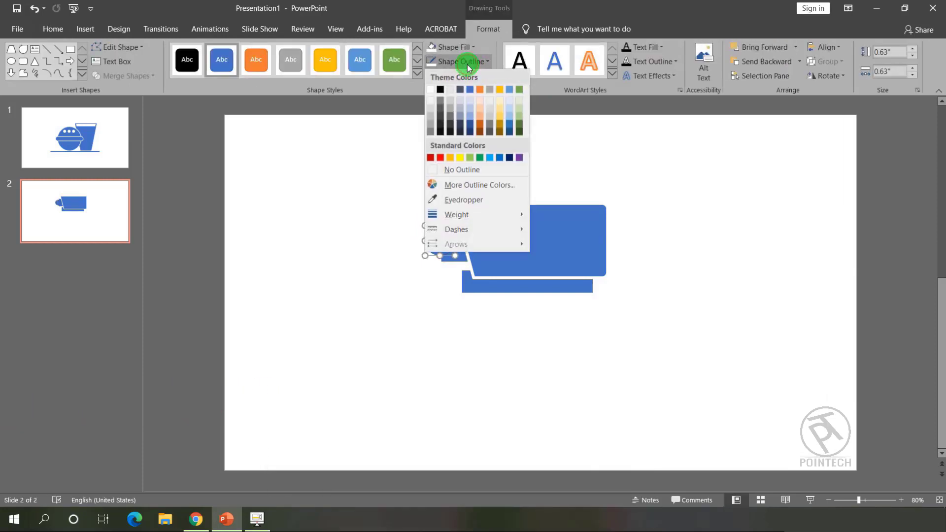
click(469, 169)
right_click(435, 240)
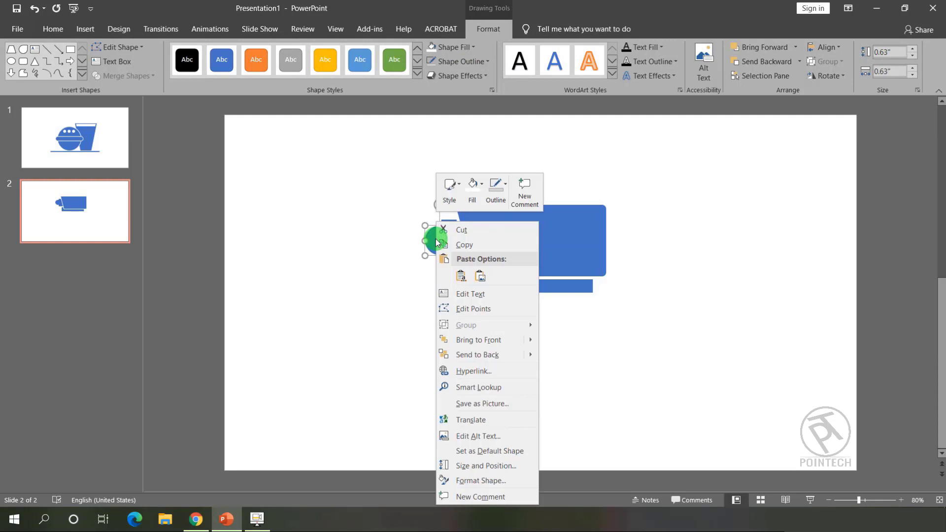
click(477, 354)
click(477, 358)
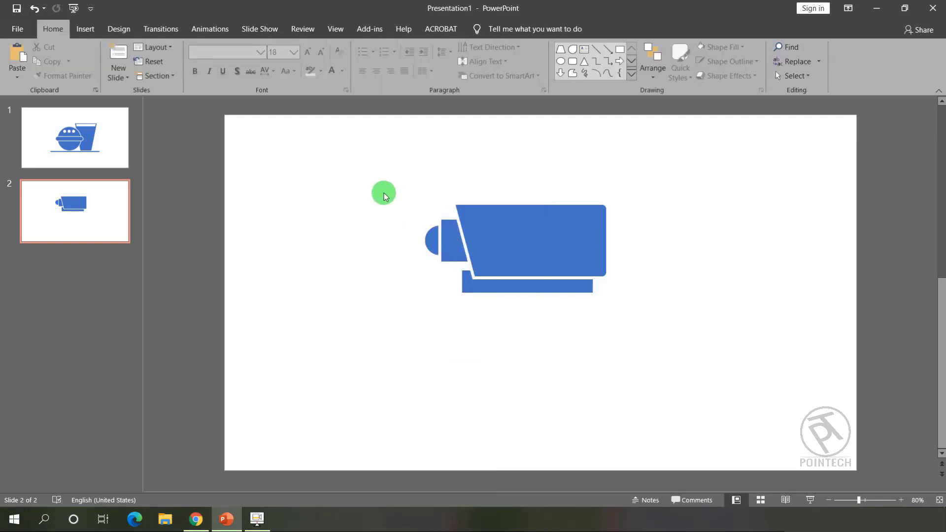
- Group all the camera shapes and tilt the group slightly counterclockwise
drag(384, 185, 659, 329)
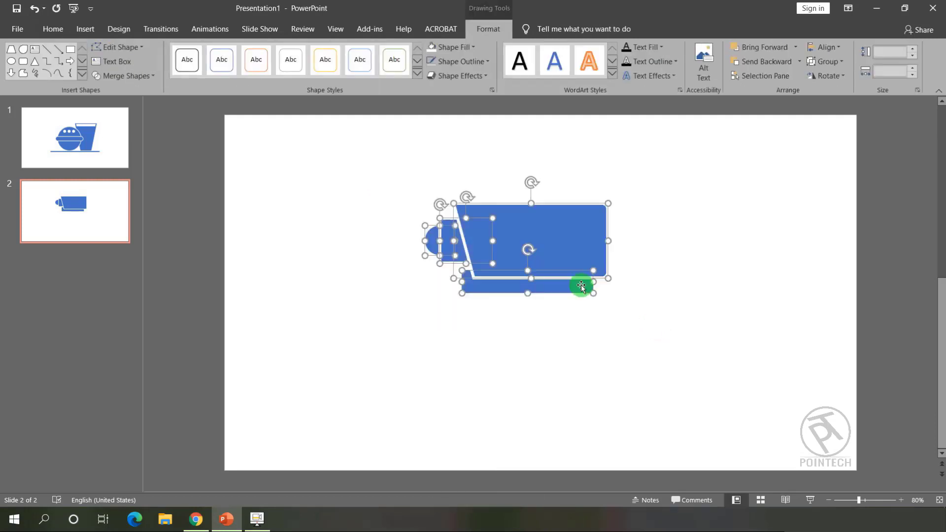
right_click(571, 246)
mouse_move(644, 318)
click(687, 317)
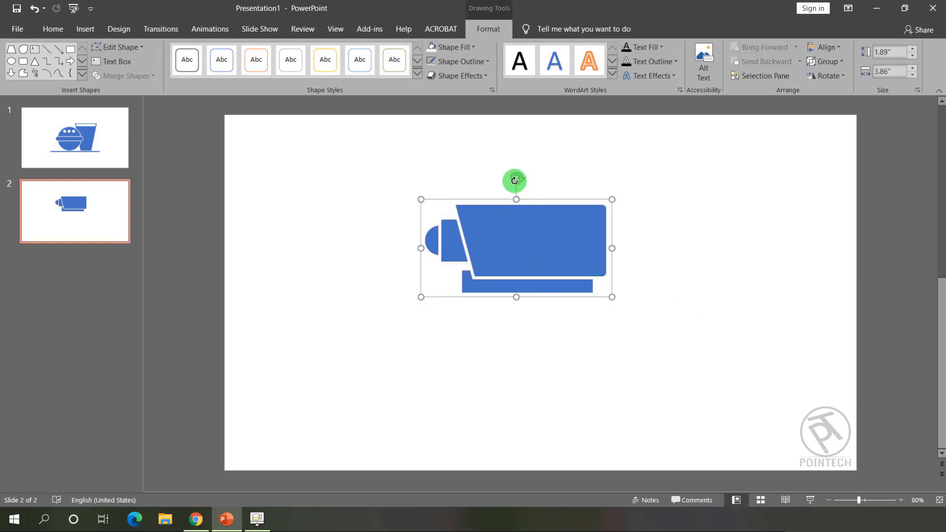
click(514, 181)
drag(515, 180, 492, 186)
click(516, 249)
click(438, 163)
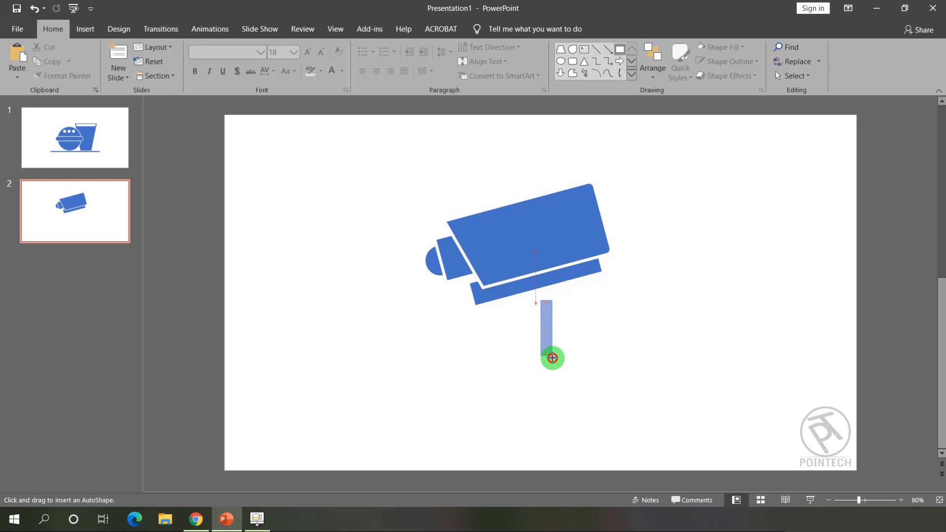
- Draw a narrow bar about 1.32" high and 0.22" wide under the camera, without an outline, and tilt it counterclockwise against the base plate
drag(551, 358, 552, 356)
mouse_move(548, 339)
mouse_down()
mouse_move(566, 340)
mouse_move(571, 361)
mouse_move(559, 325)
mouse_up()
click(449, 63)
click(460, 173)
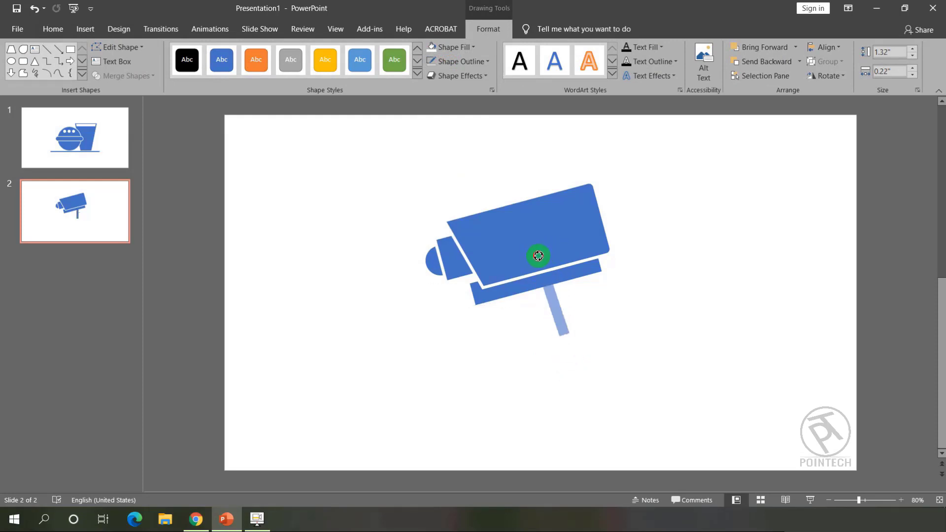
- Send the tilted support bar behind the camera group
right_click(560, 317)
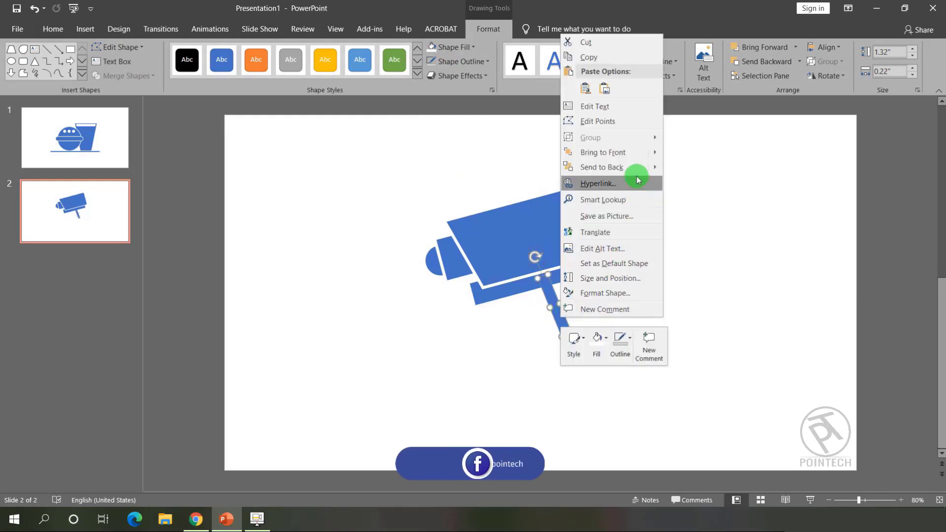
click(616, 168)
click(614, 354)
- Copy the tilted support bar and paste a duplicate onto the slide
click(564, 326)
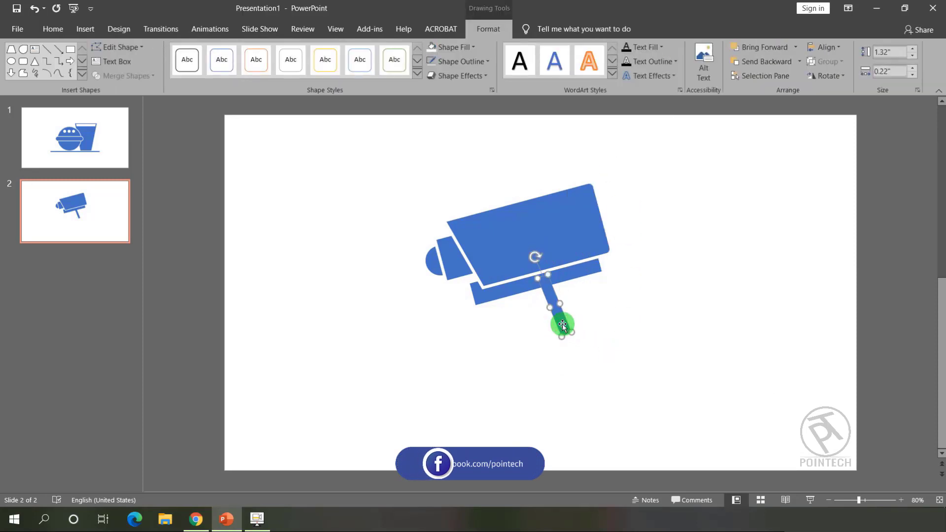
right_click(563, 323)
click(586, 65)
right_click(699, 218)
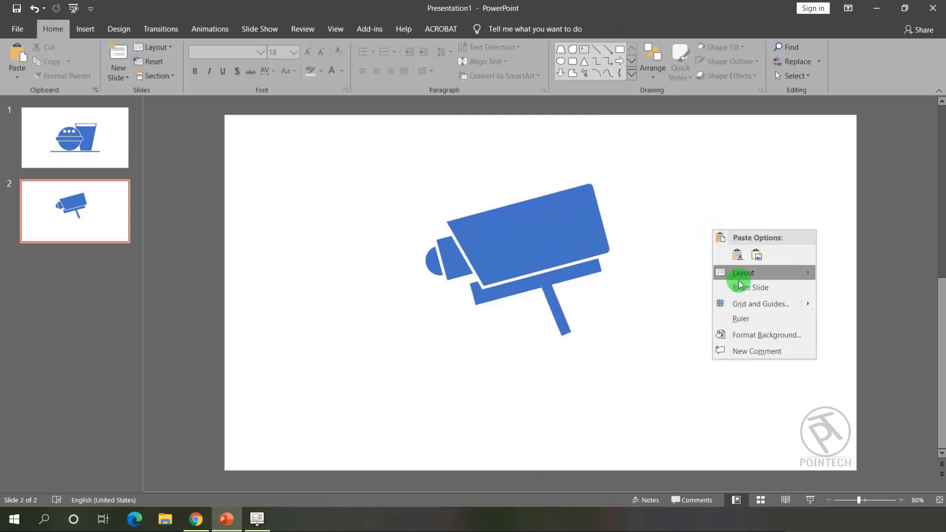
click(733, 253)
- Rotate the duplicate bar parallel to the camera's base plate and join its left end to the first bar's lower end
drag(575, 327, 620, 345)
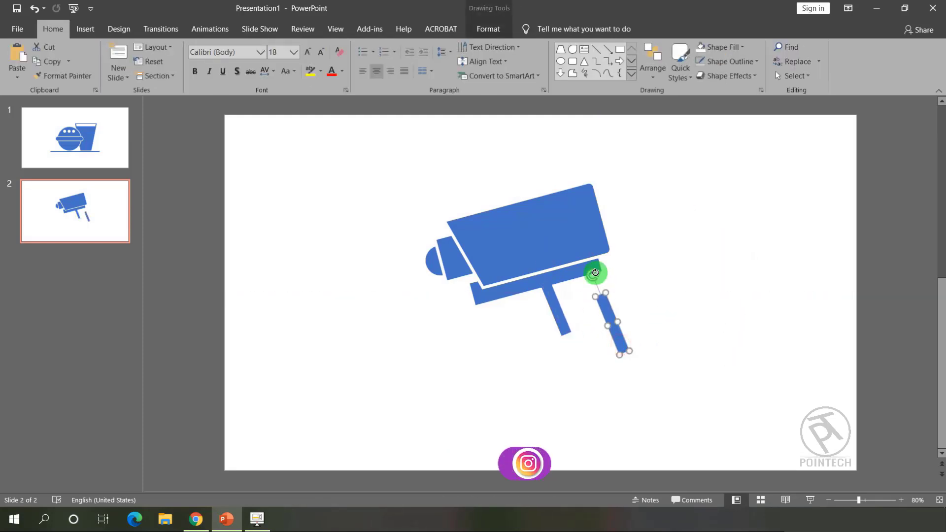
drag(593, 270, 665, 312)
drag(613, 323, 593, 328)
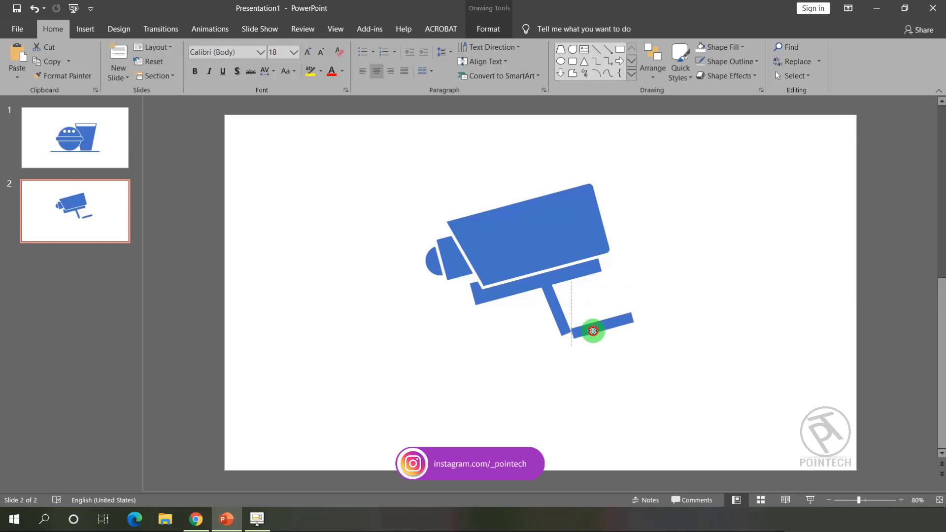
key(ctrl+Left)
key(ctrl+Left)
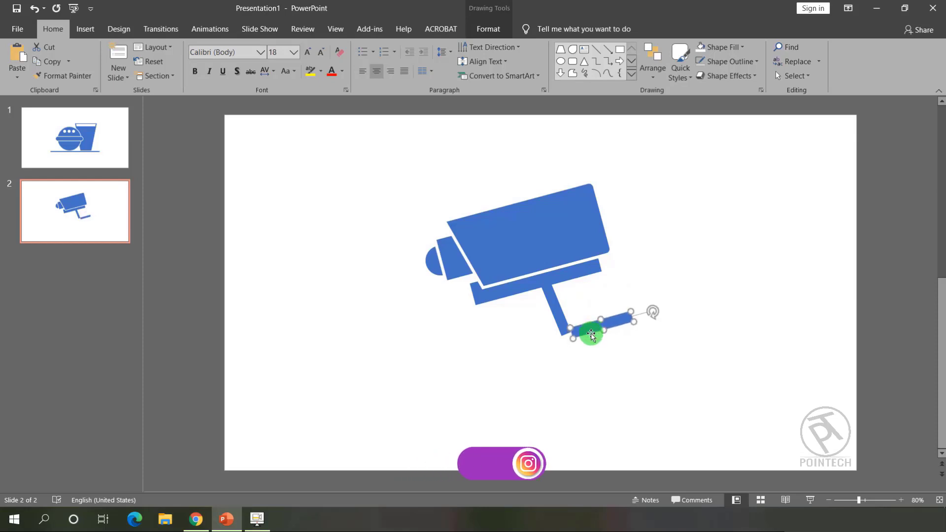
drag(590, 334, 588, 334)
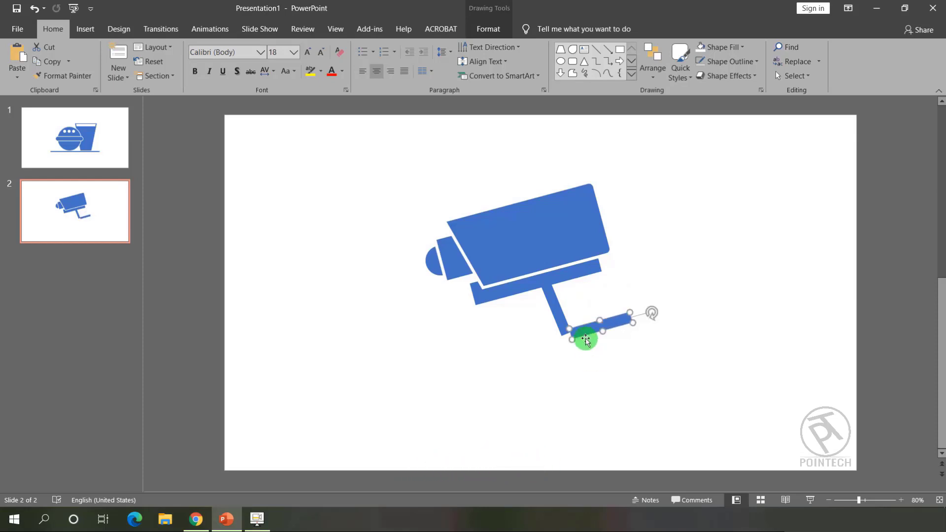
click(636, 380)
- Draw a circle about 0.55" across over the joint of the two support bars and remove its outline
click(561, 62)
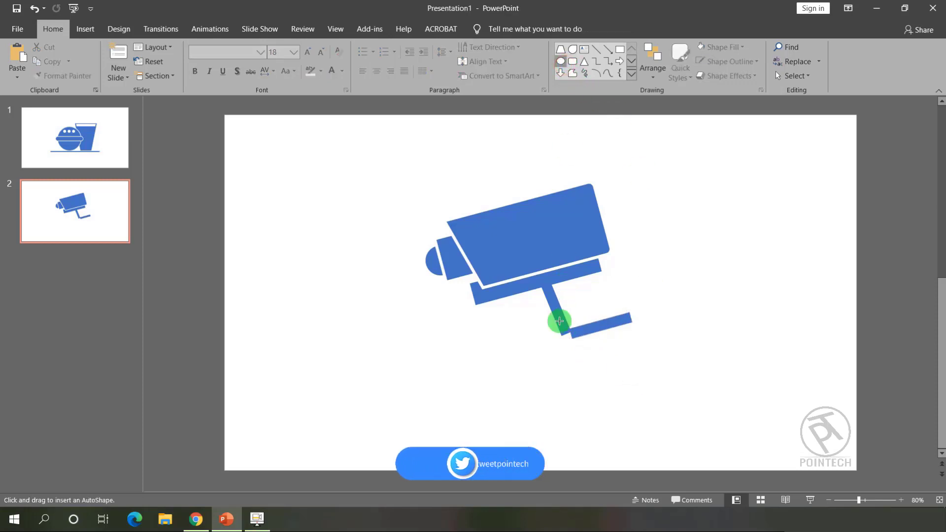
drag(551, 325, 569, 339)
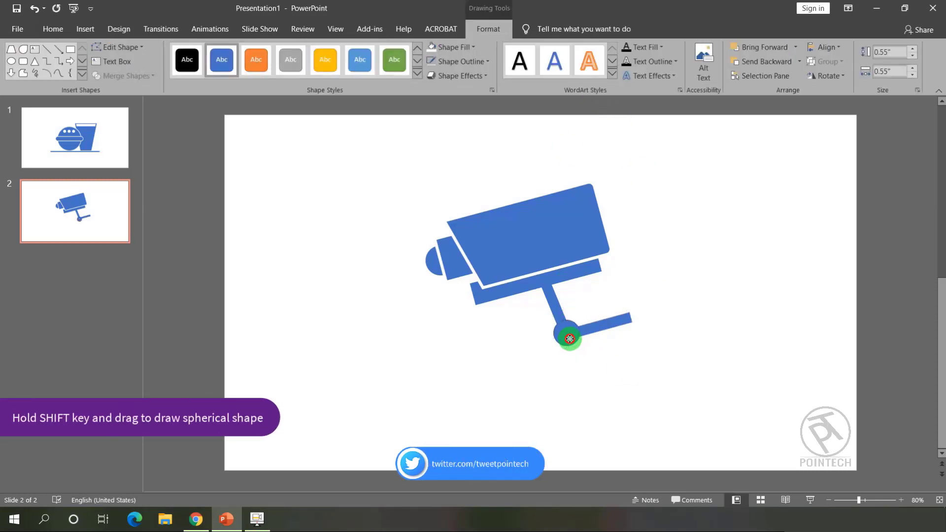
click(480, 61)
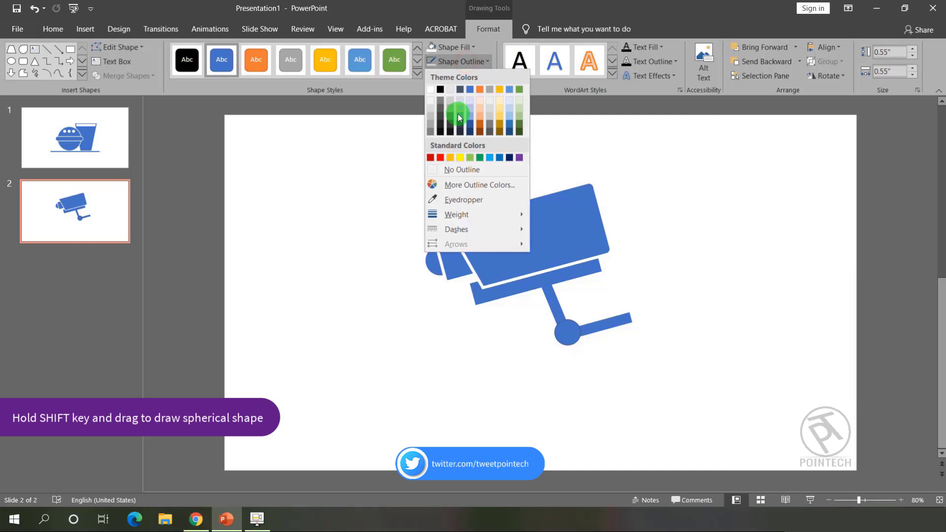
click(446, 166)
click(604, 394)
click(566, 335)
- Copy the second support bar extending from the joint circle and paste a duplicate onto the slide
click(633, 345)
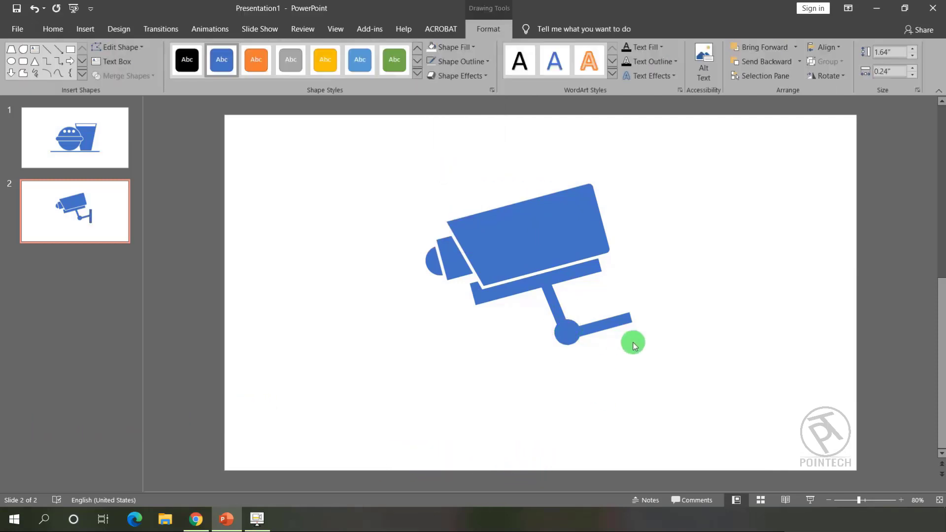
click(605, 327)
right_click(606, 327)
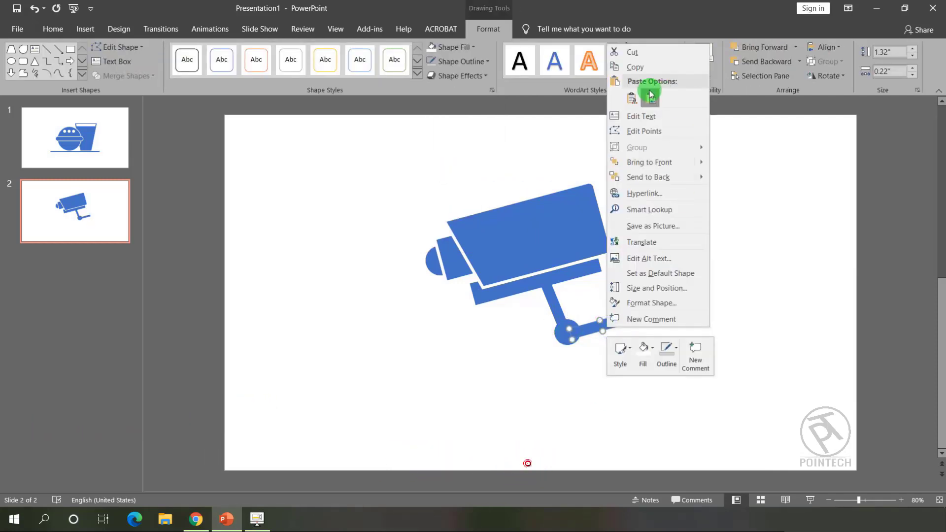
click(631, 66)
right_click(704, 246)
click(739, 270)
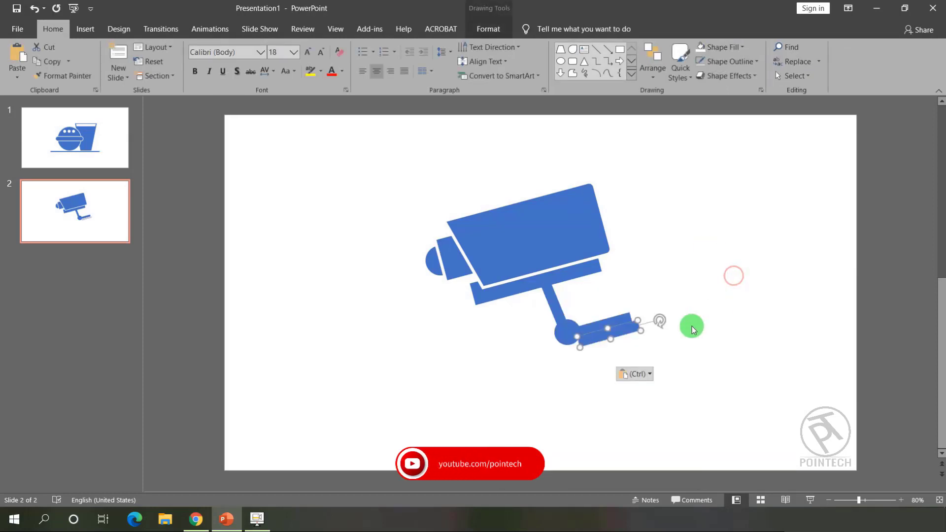
- Rotate the duplicate bar upright, attach it to the second bar's free end as a wall mount, and lengthen it at both ends
drag(633, 333, 687, 295)
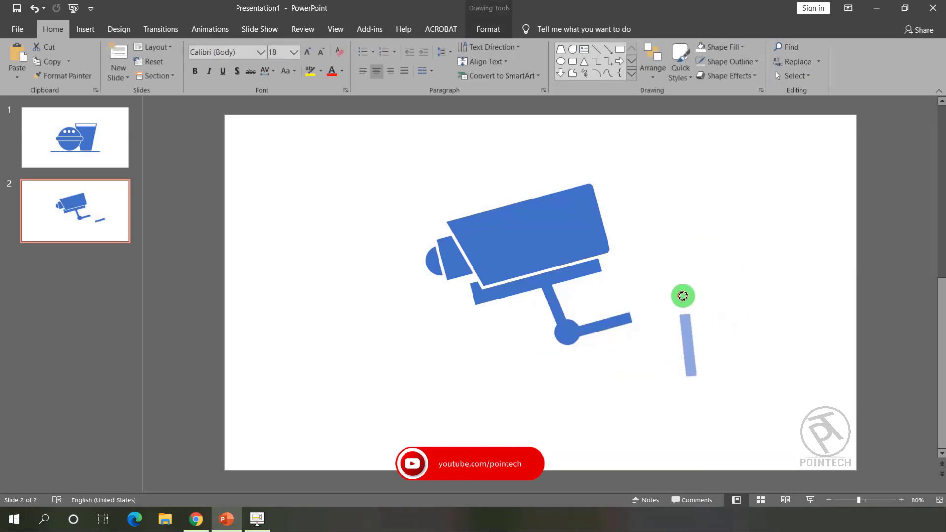
drag(688, 335, 634, 313)
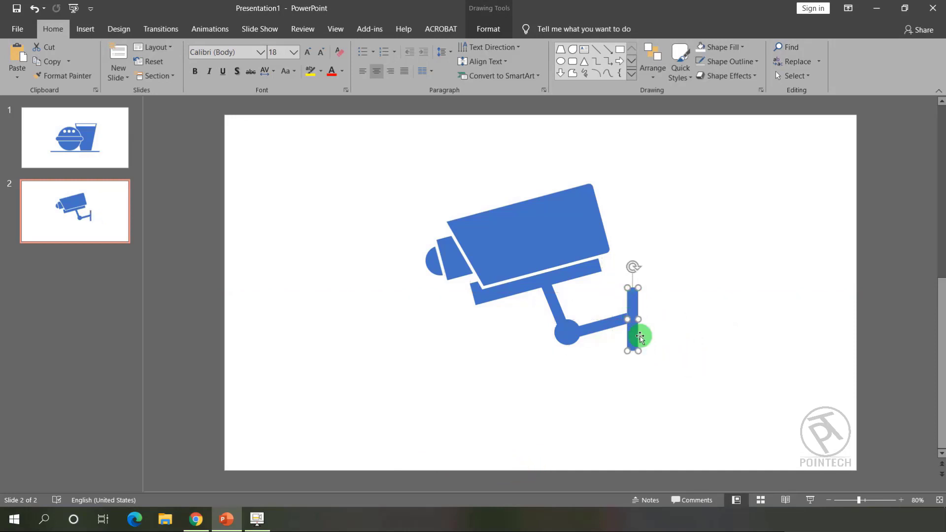
mouse_move(636, 353)
mouse_down()
mouse_move(635, 374)
mouse_move(633, 345)
mouse_up()
click(681, 339)
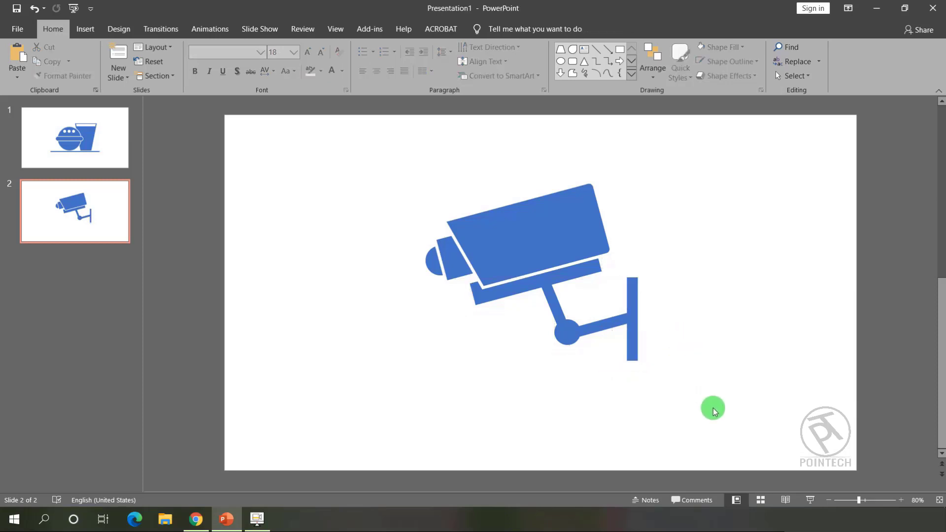
- Group the two support bars, the joint circle and the vertical wall mount
mouse_move(718, 421)
mouse_down()
mouse_move(553, 337)
mouse_move(523, 265)
mouse_up()
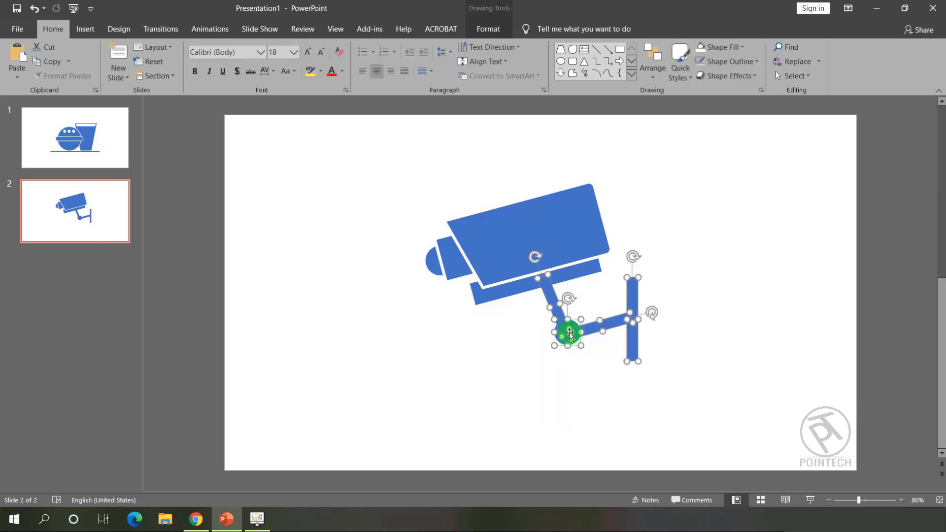
right_click(565, 333)
mouse_move(675, 200)
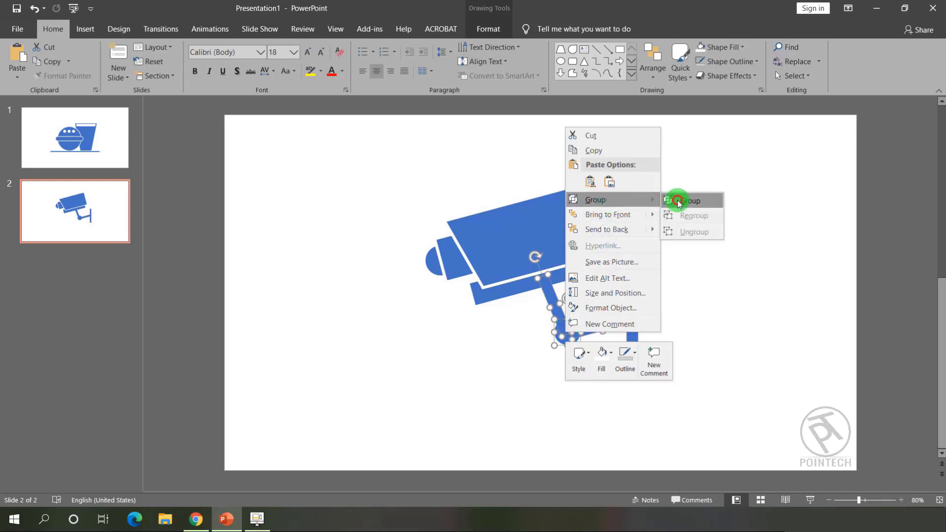
click(714, 201)
- Group the camera together with its support arm assembly into one object
drag(331, 130, 774, 405)
right_click(532, 241)
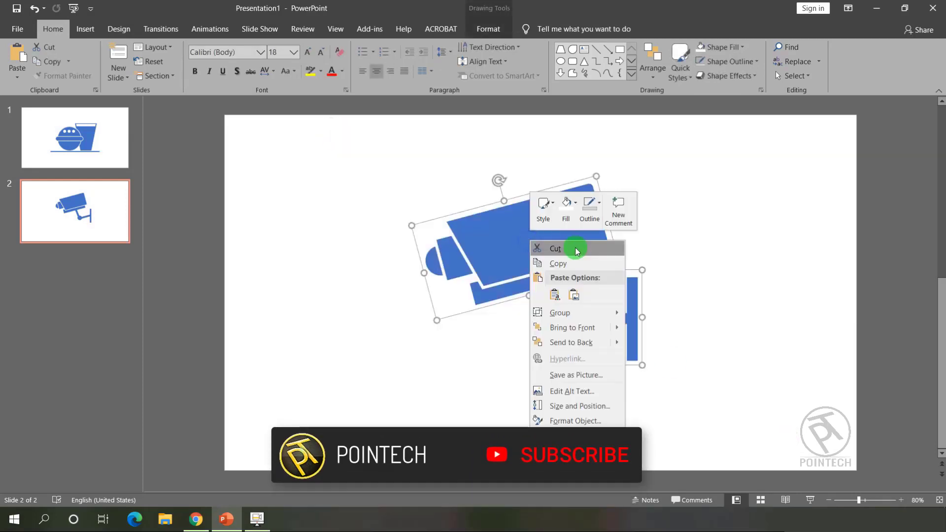
mouse_move(593, 315)
click(654, 314)
click(714, 338)
- Align the grouped camera icon to the horizontal center and vertical middle of the slide and preview it as a slide show
click(537, 238)
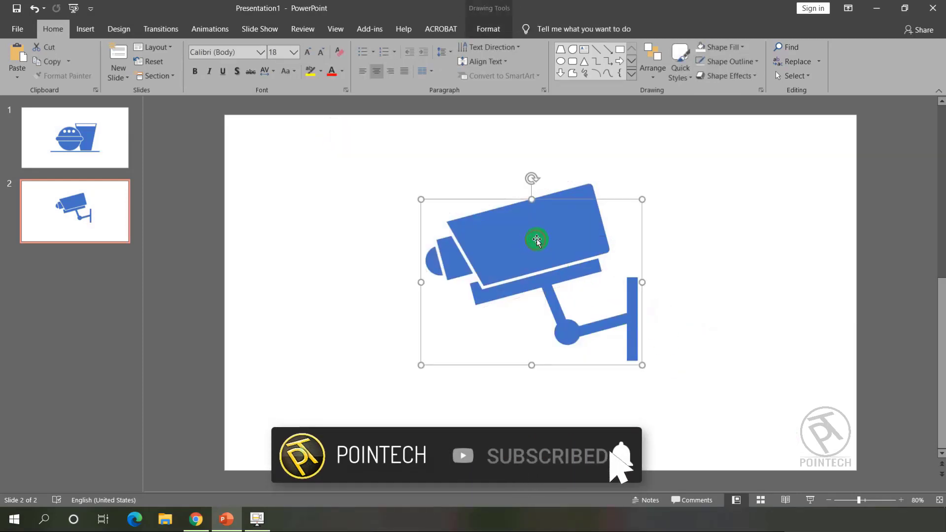
click(497, 29)
click(823, 47)
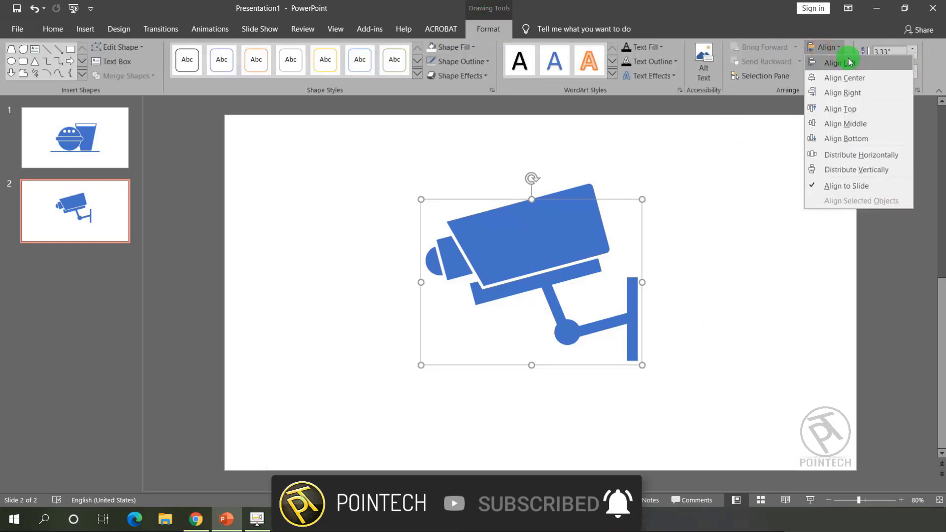
click(843, 78)
click(822, 46)
click(846, 123)
click(760, 197)
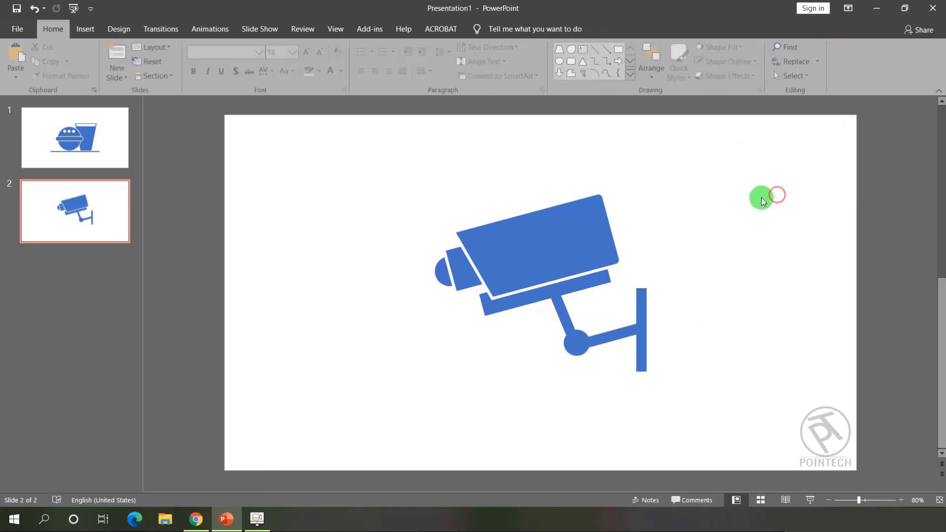
click(809, 498)
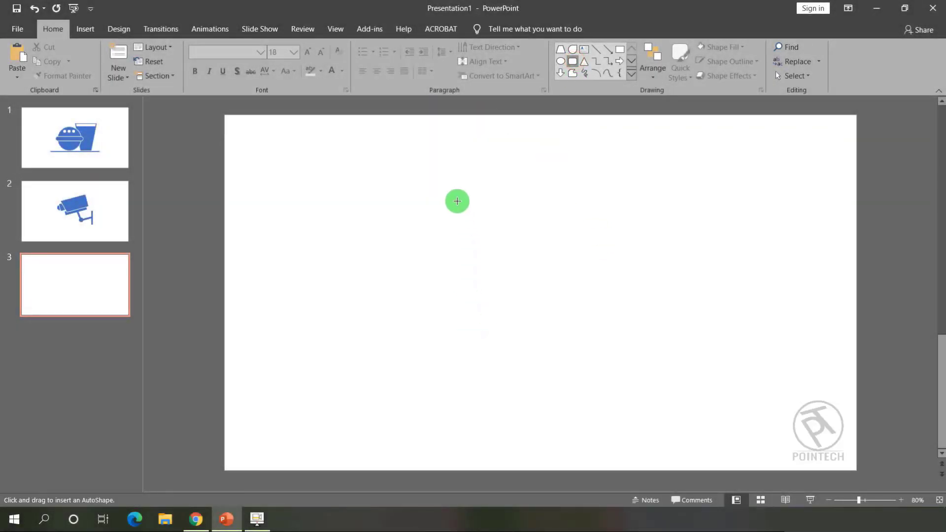
- Draw a rounded rectangle about 5.04" wide and 3.47" high in the middle of the blank slide 3
mouse_move(457, 201)
mouse_down()
mouse_move(566, 320)
mouse_move(682, 352)
mouse_move(688, 364)
mouse_up()
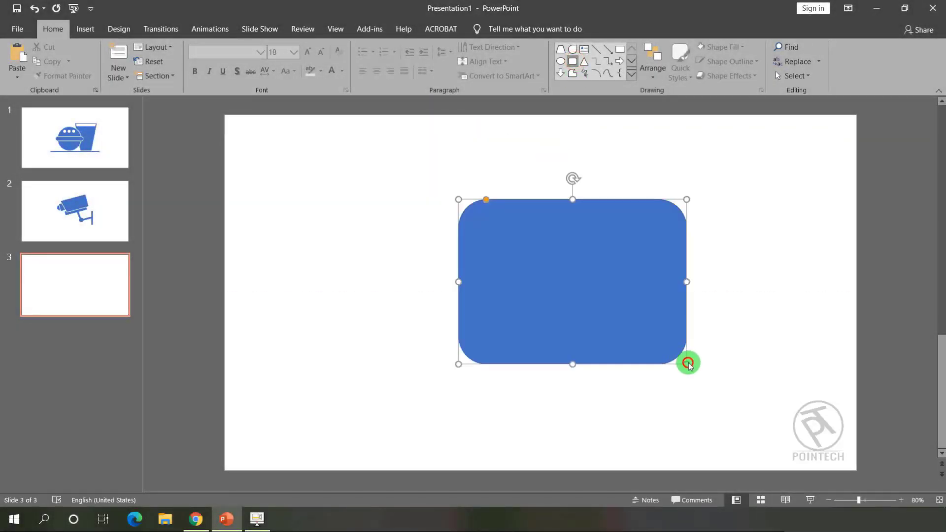
drag(586, 308, 548, 308)
drag(648, 281, 660, 281)
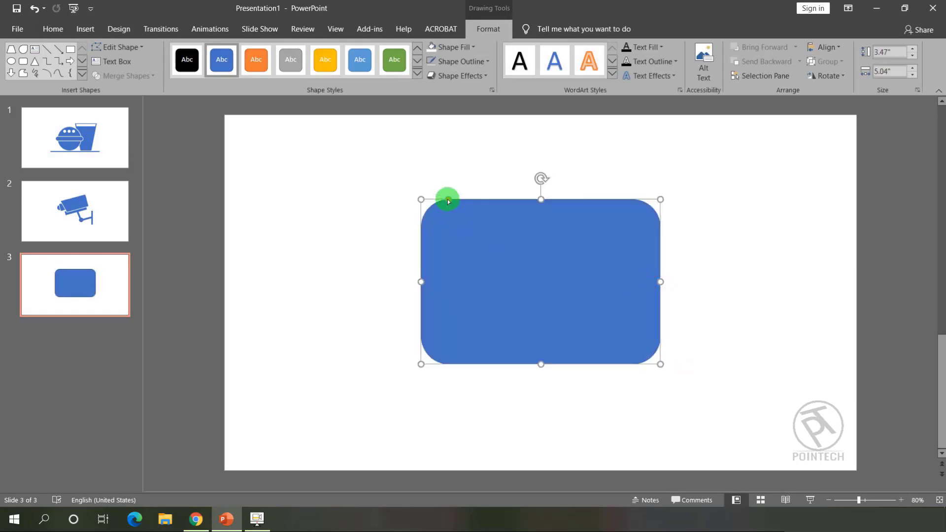
- Reduce the rounded rectangle's corner radius by about half and remove its outline
drag(448, 200, 435, 200)
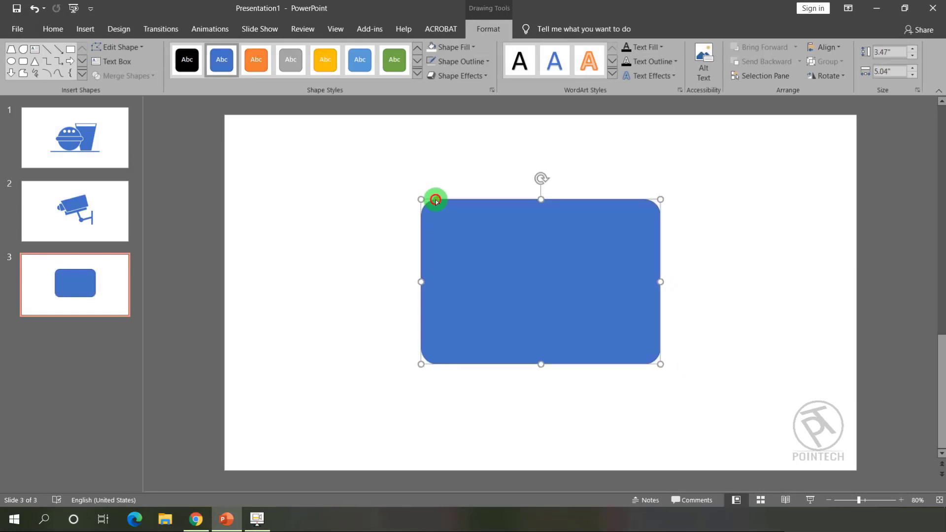
click(450, 62)
click(450, 169)
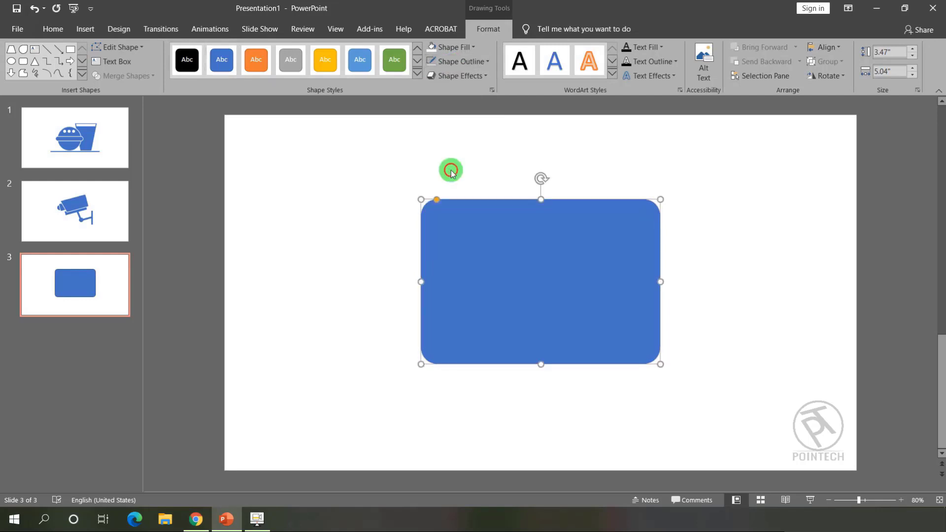
click(473, 148)
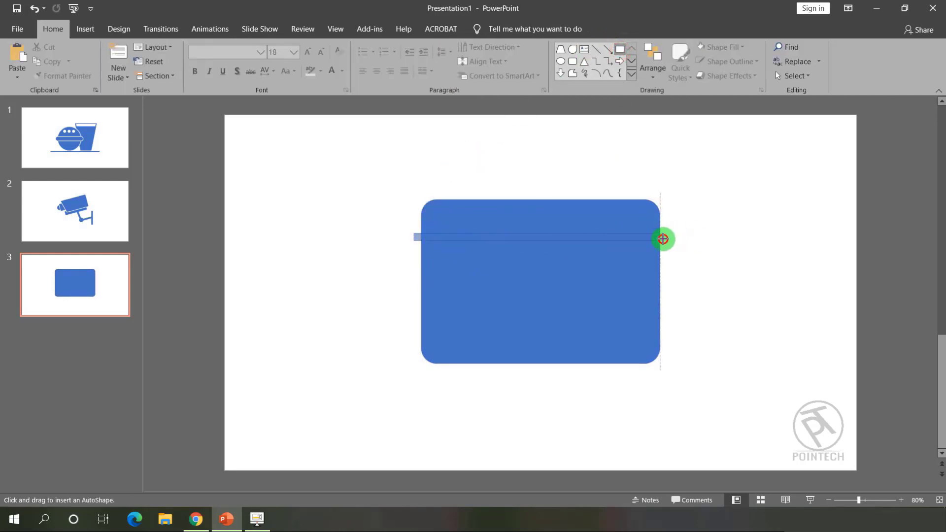
- Draw a stripe about 5.04" by 0.16" across the upper part of the rounded rectangle, with white fill and no outline
drag(663, 239, 661, 240)
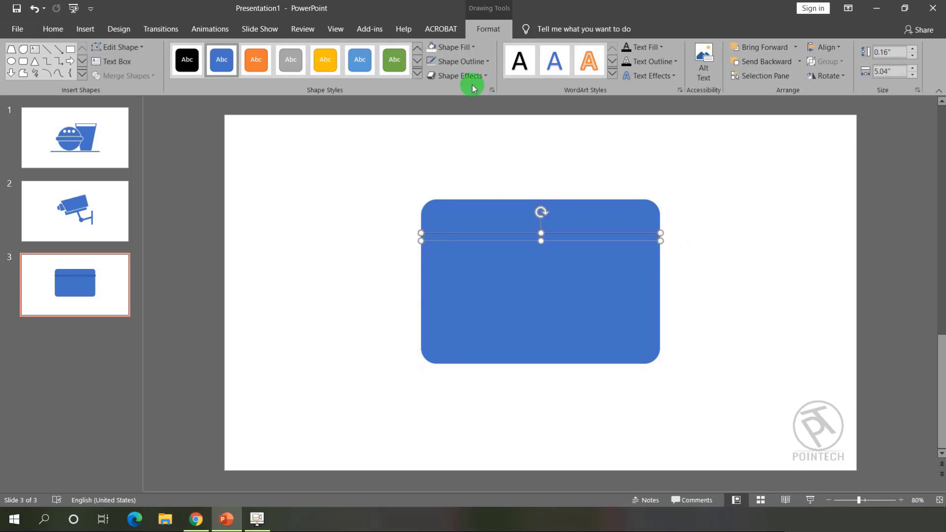
click(460, 61)
click(436, 170)
click(449, 47)
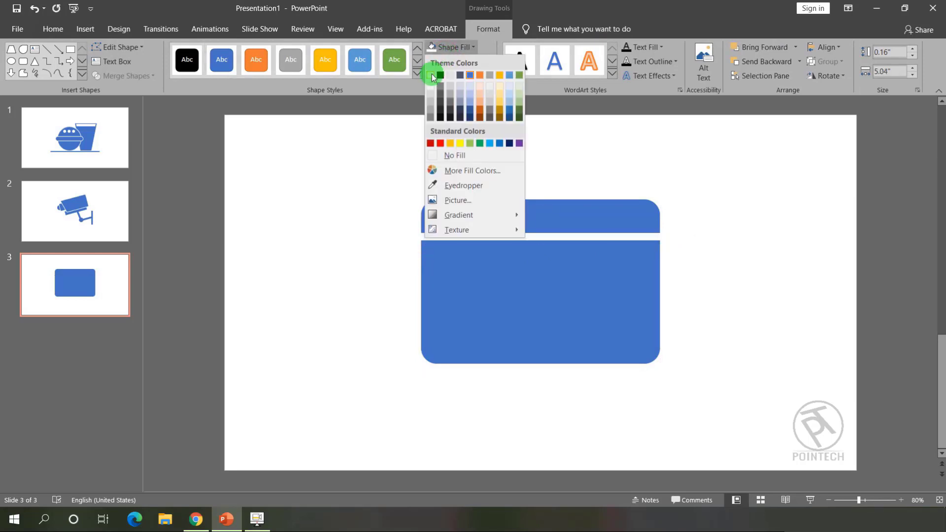
click(431, 74)
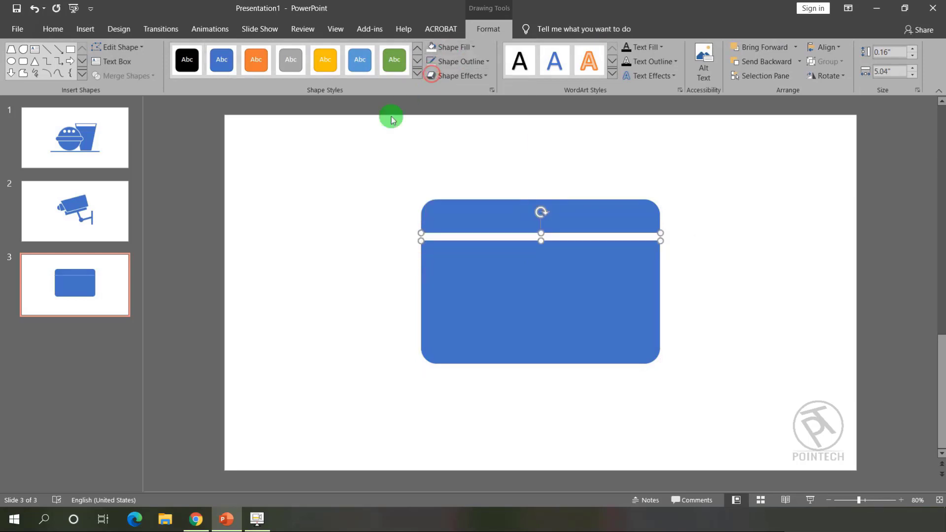
- Duplicate the white stripe and place the copy across the lower part of the rounded rectangle, mirroring the upper one
right_click(593, 236)
click(610, 244)
right_click(688, 224)
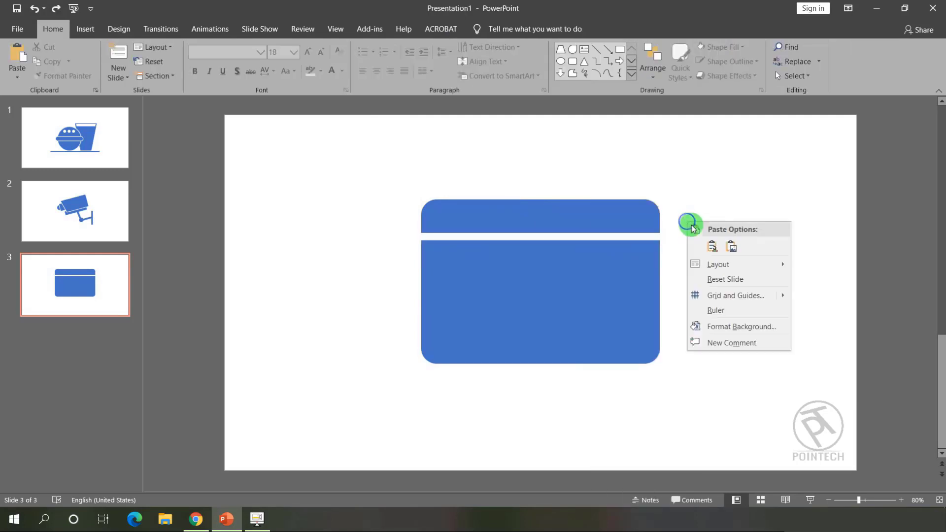
click(707, 244)
drag(582, 247, 575, 329)
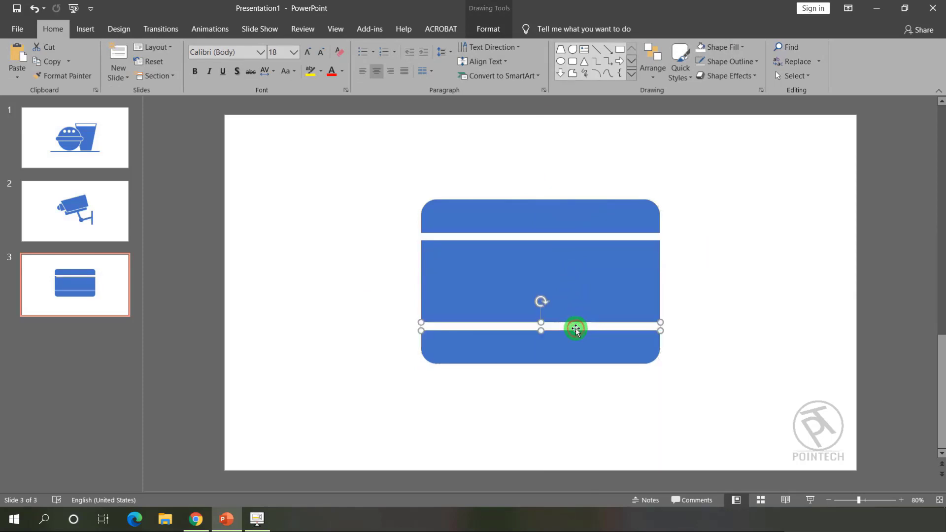
click(738, 275)
- Draw a circle about 1.42" across in the band between the two stripes and make its outline white
click(560, 61)
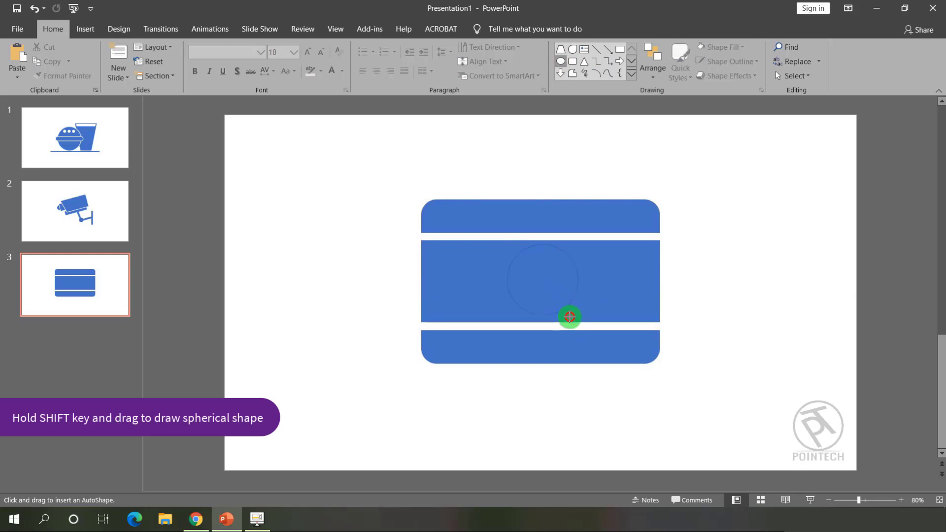
drag(569, 317, 564, 311)
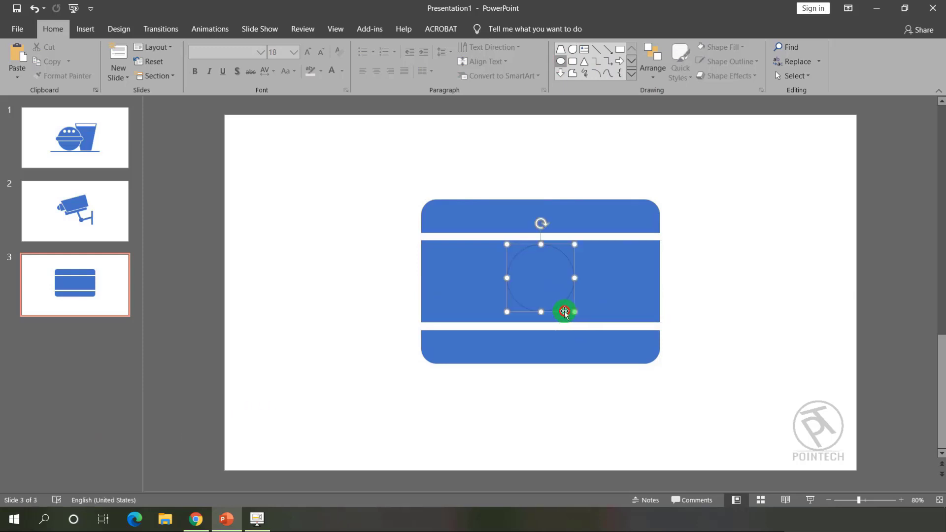
click(456, 64)
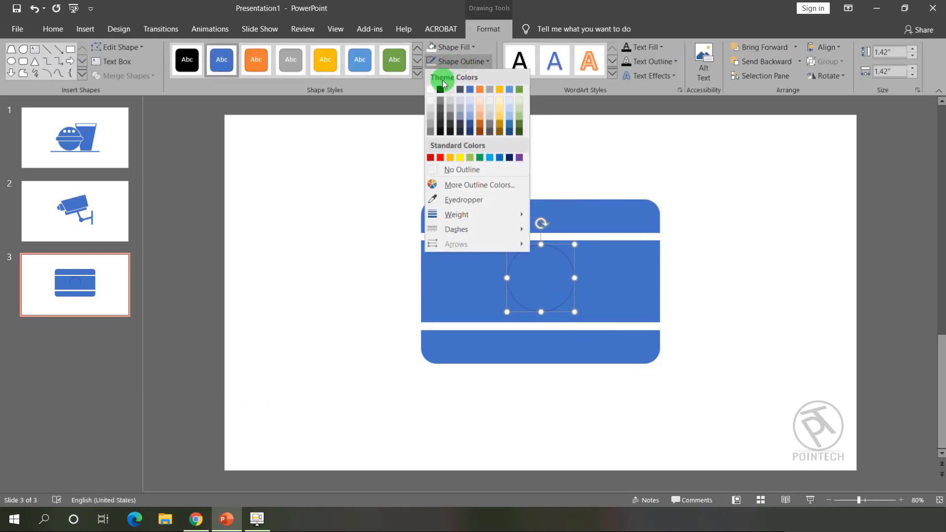
click(431, 88)
- Set the circle's outline width to 11 pt
click(456, 62)
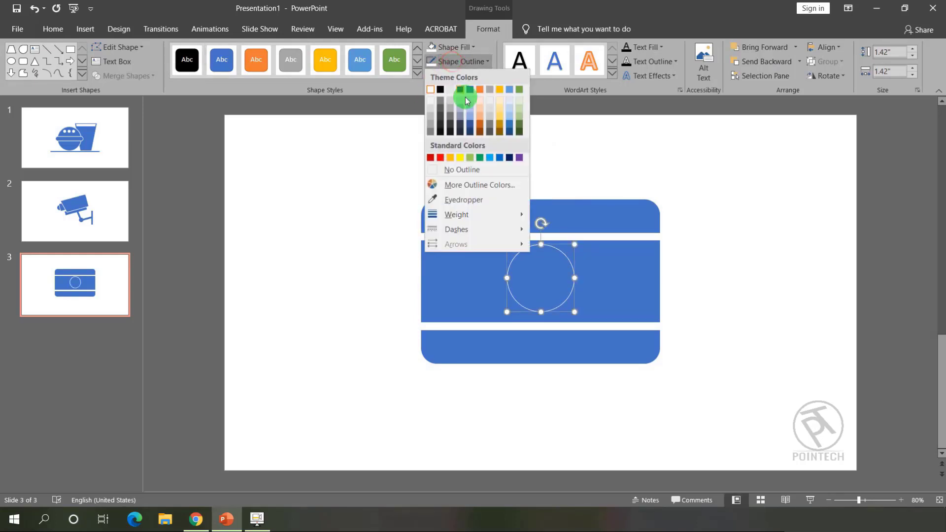
mouse_move(502, 214)
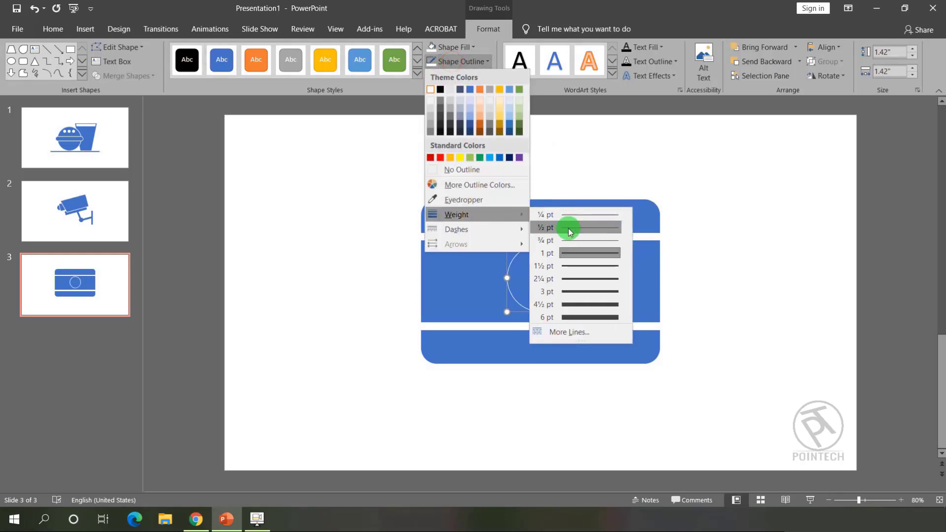
click(584, 326)
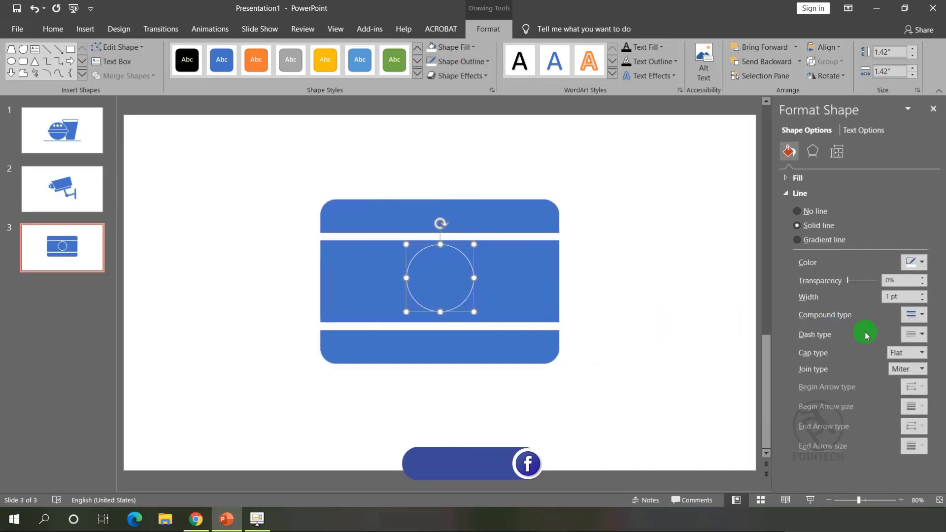
click(922, 293)
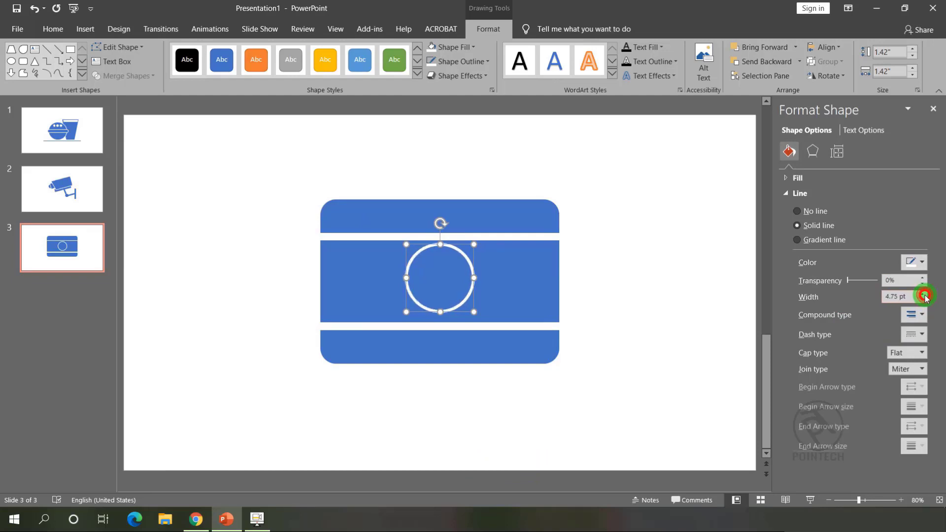
click(923, 293)
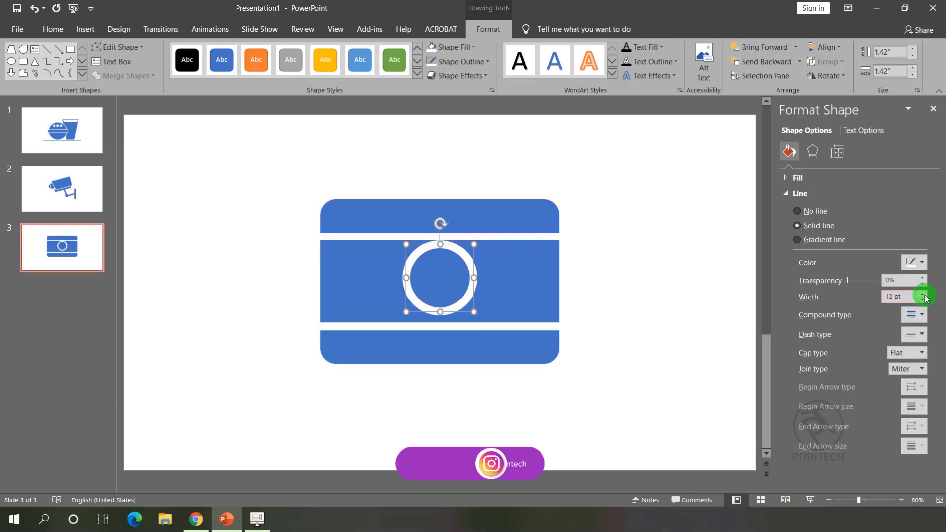
click(923, 301)
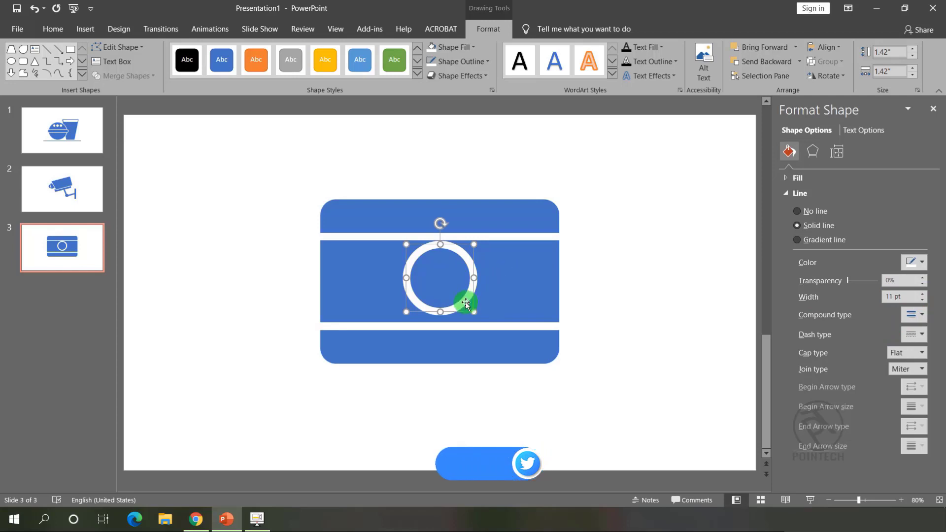
- Move the ringed circle to the middle of the rounded rectangle and align both shapes to center and middle
drag(465, 302, 463, 305)
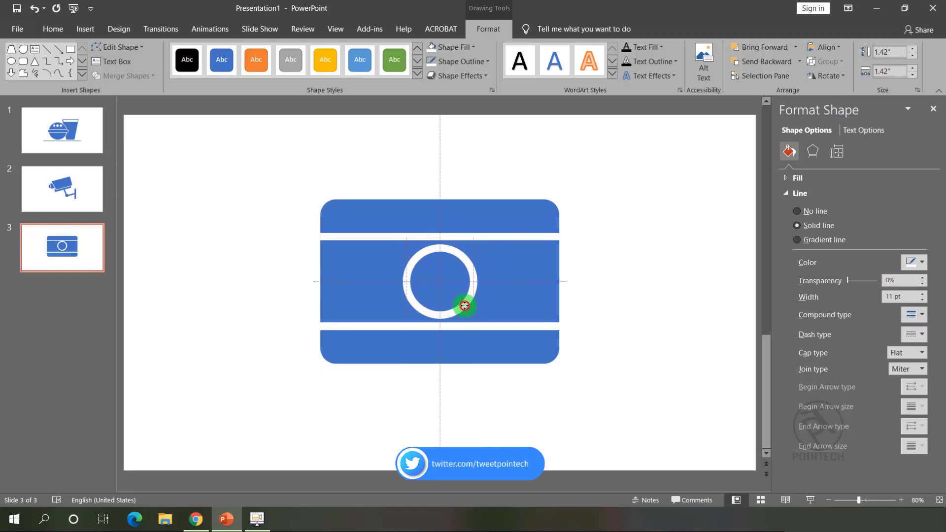
shift+click(503, 304)
click(825, 46)
click(828, 83)
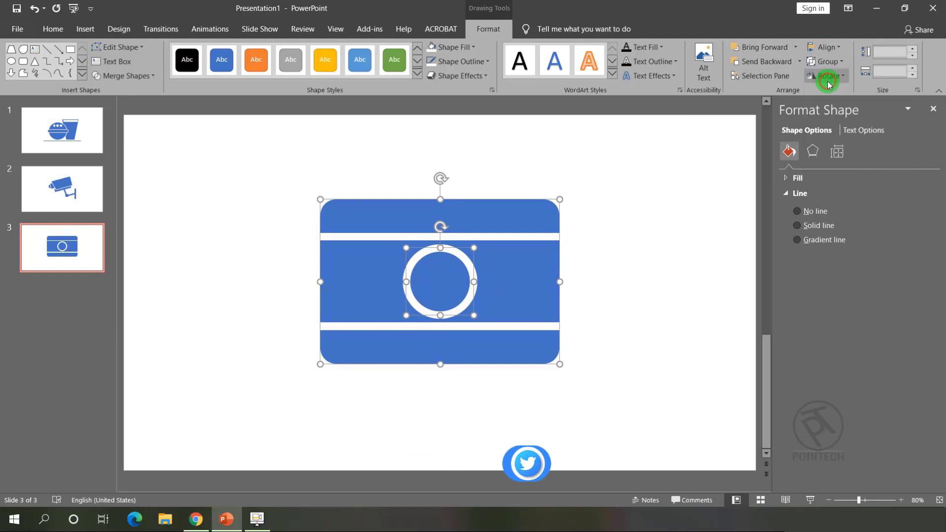
click(825, 47)
click(821, 120)
click(680, 247)
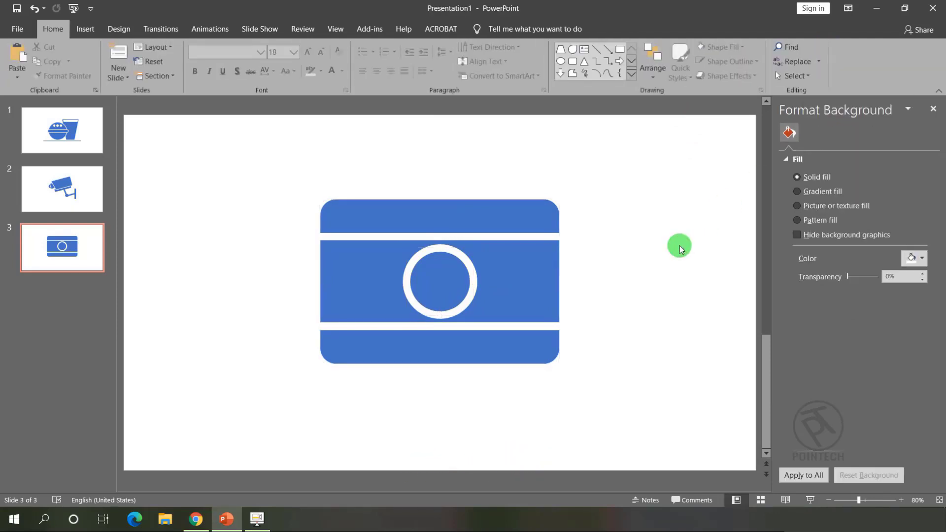
- Draw a trapezoid about 1.65" wide and 0.79" high centered over the body's upper edge and give it a blue outline matching its fill
click(932, 108)
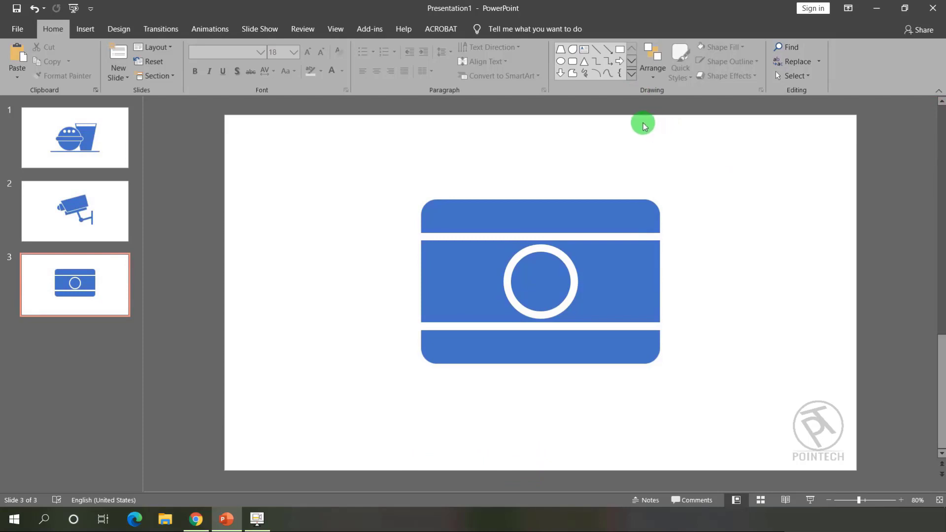
click(560, 49)
drag(507, 170, 553, 199)
click(487, 72)
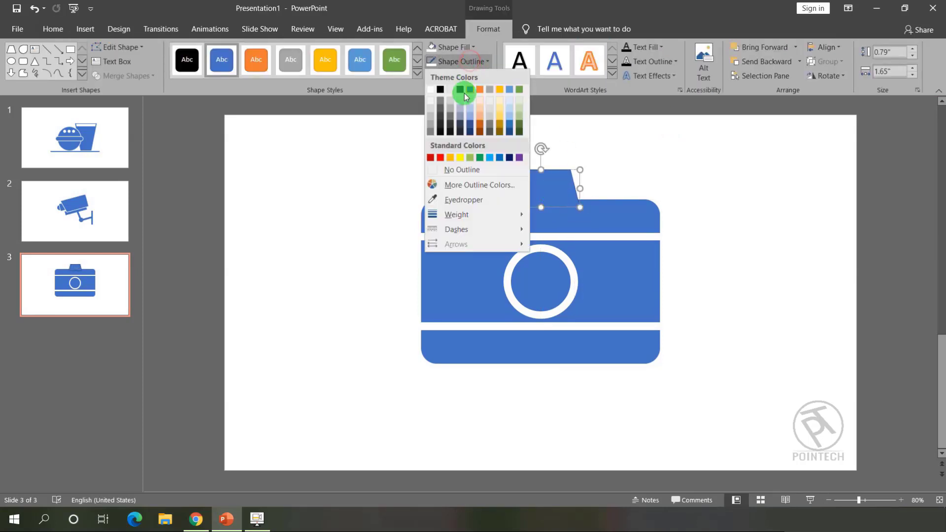
click(462, 94)
click(635, 154)
- Reduce the trapezoid's height to about 0.71" by lowering its upper edge
click(543, 190)
mouse_move(540, 176)
mouse_down()
mouse_move(541, 186)
mouse_move(541, 177)
mouse_up()
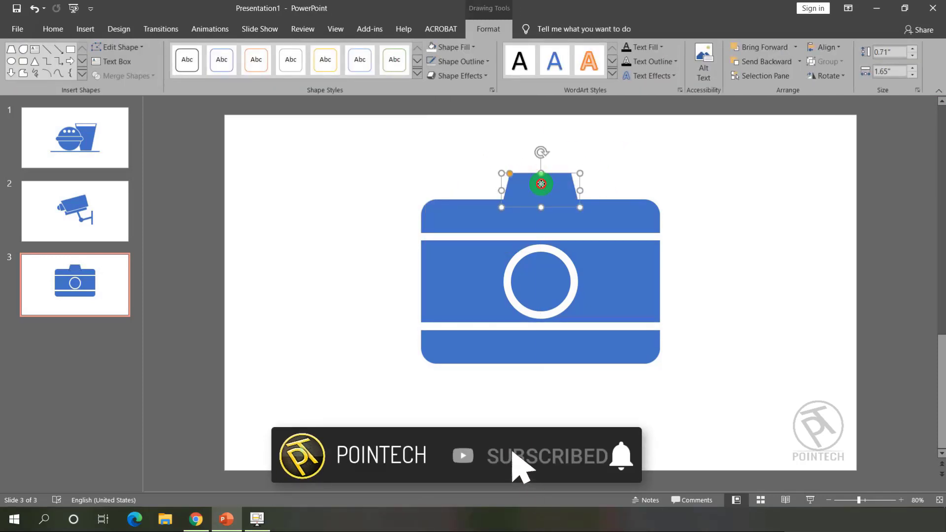
click(613, 155)
- Draw a small rounded rectangle beside the trapezoid, overlapping the body's upper edge, and resize it to about 0.71" wide by 0.55" high
click(572, 61)
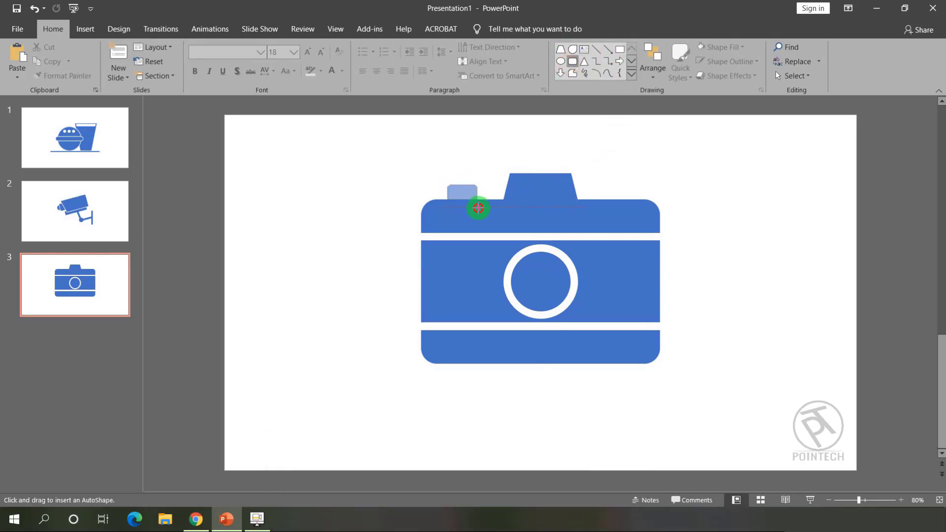
drag(482, 211, 485, 214)
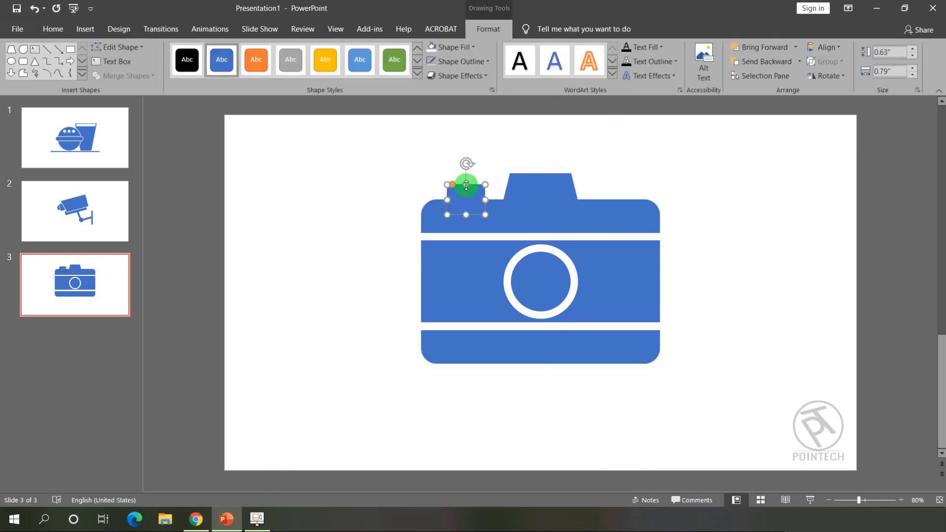
drag(466, 185, 480, 203)
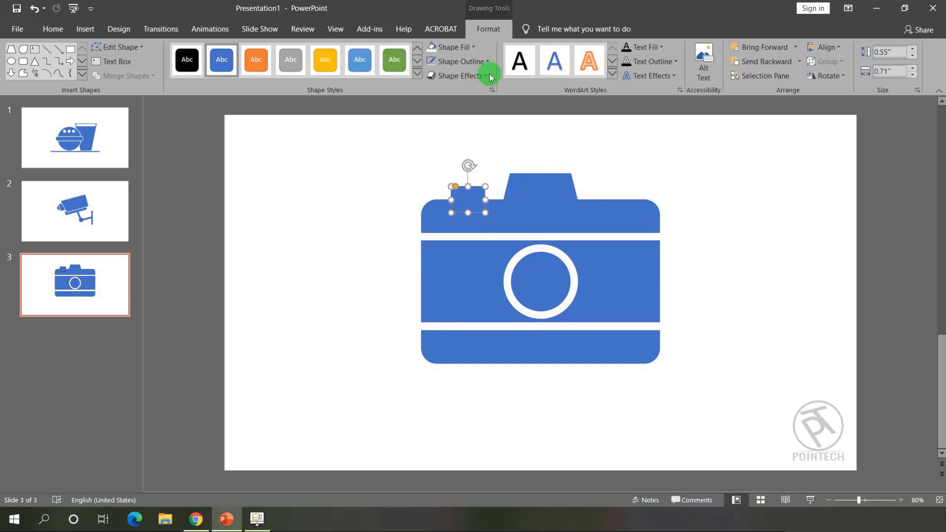
- Make the small rounded rectangle's outline white and increase its weight
click(476, 62)
click(430, 89)
click(475, 62)
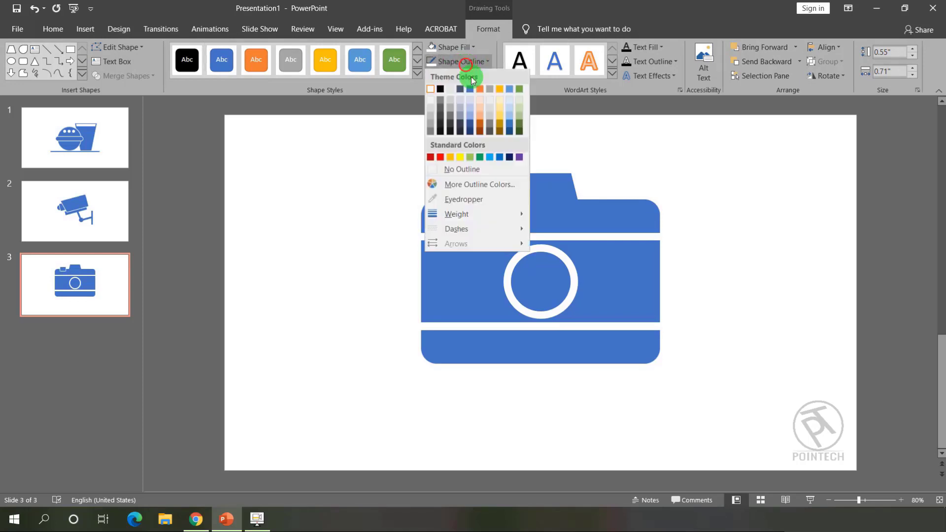
mouse_move(506, 214)
click(576, 291)
click(744, 231)
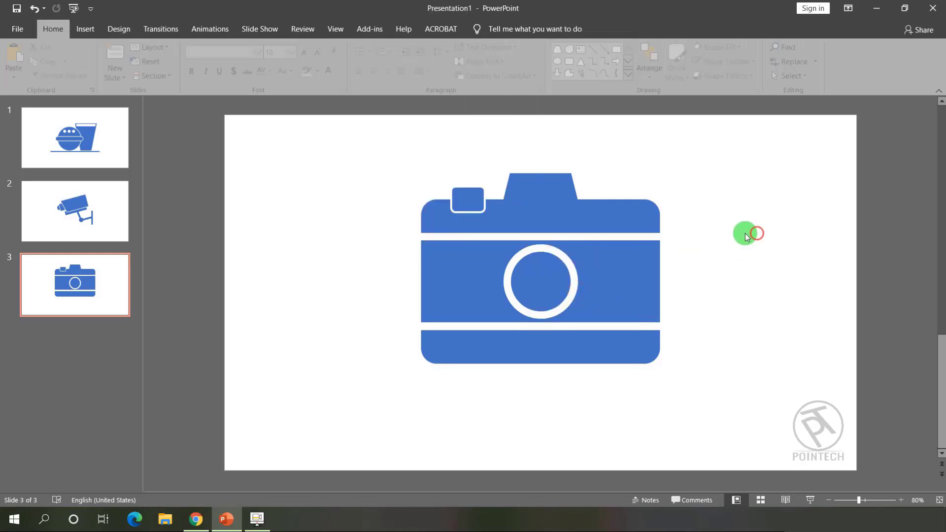
click(463, 205)
click(710, 156)
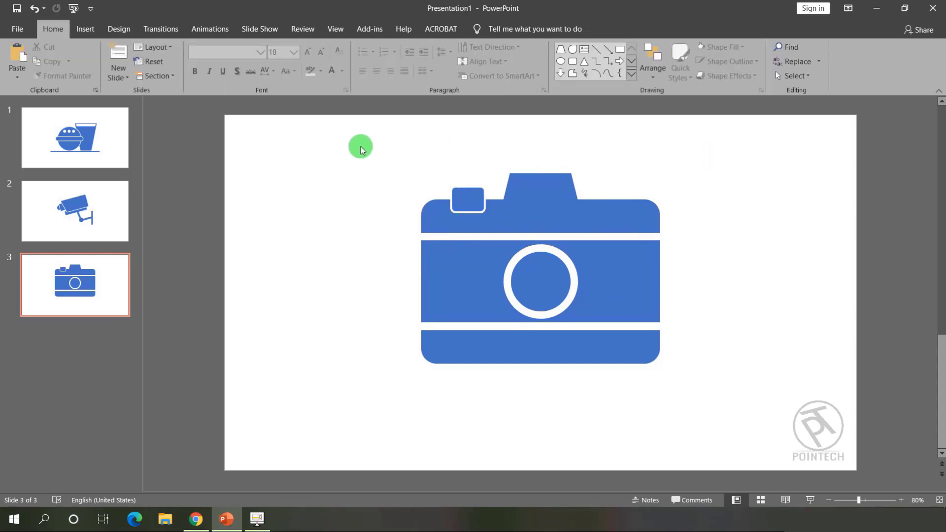
- Group all the camera shapes into one object and show the slide full screen
drag(359, 146, 657, 338)
right_click(657, 338)
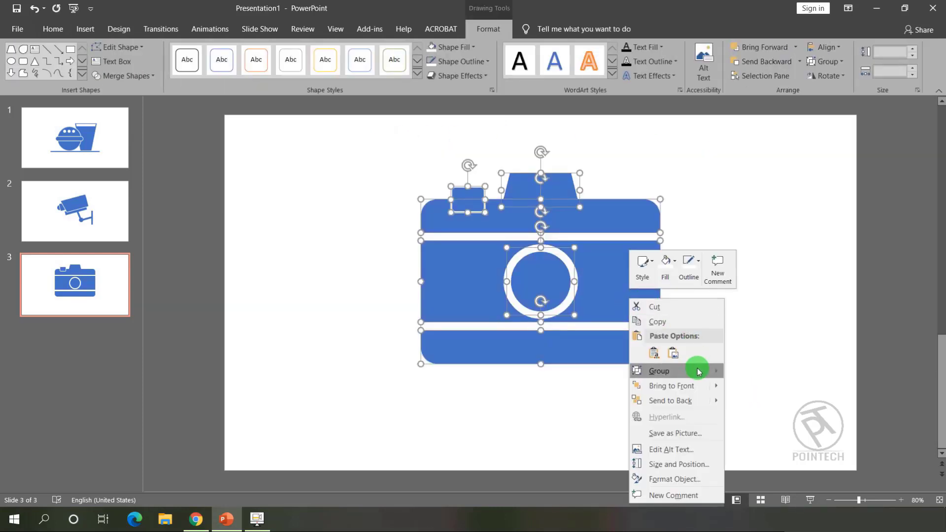
mouse_move(696, 370)
click(728, 370)
click(791, 325)
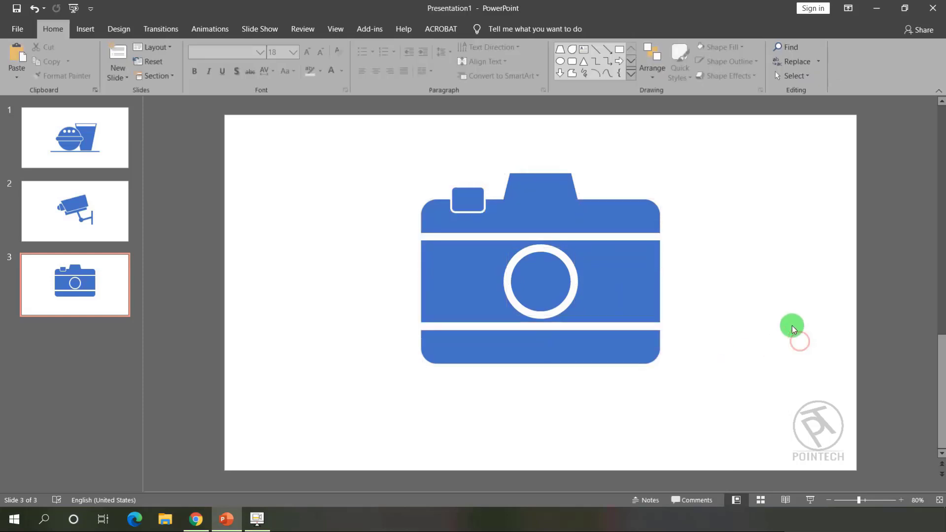
click(811, 501)
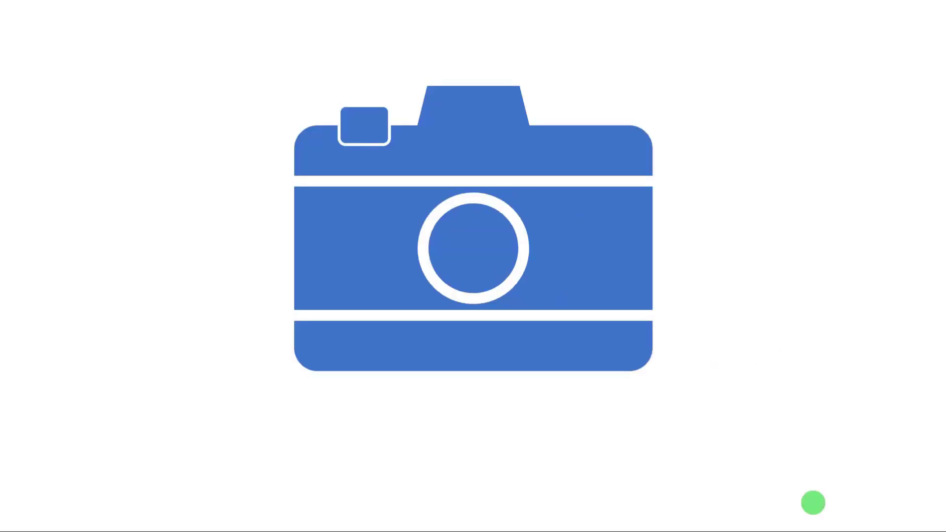